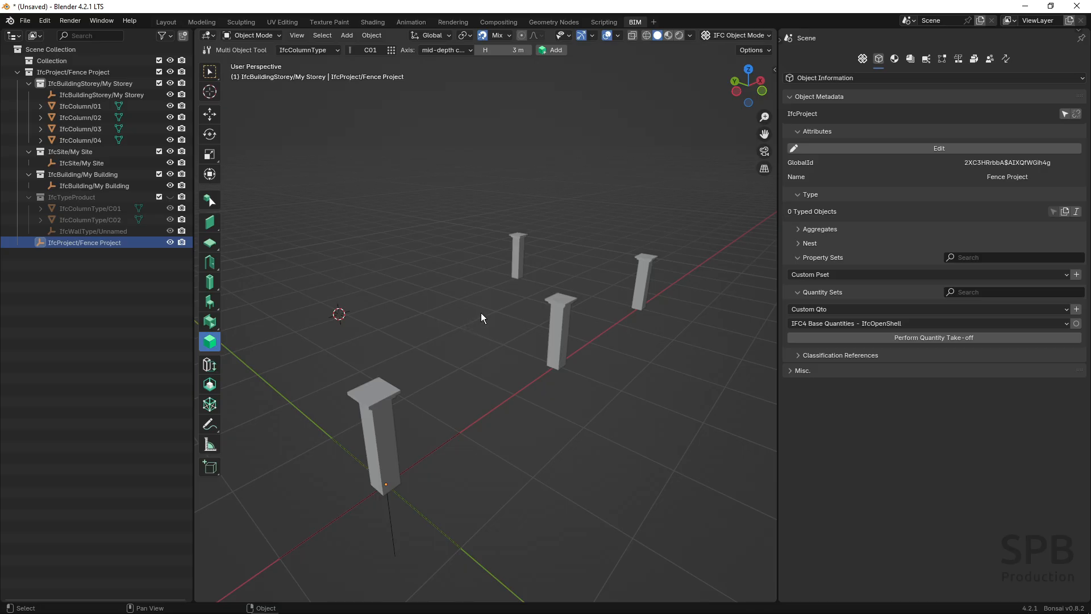
- Inspect the attributes and manufacturer properties of column types C01 and C02
{"action": "key", "text": "ctrl"}
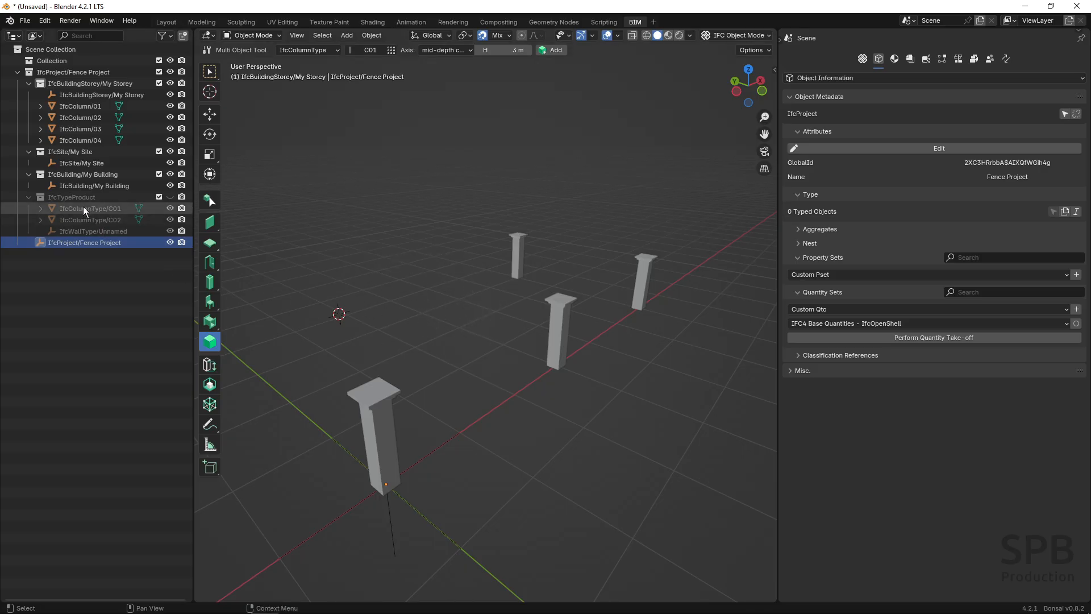
{"action": "left_click", "coordinate": [115, 210]}
{"action": "left_click", "coordinate": [110, 220]}
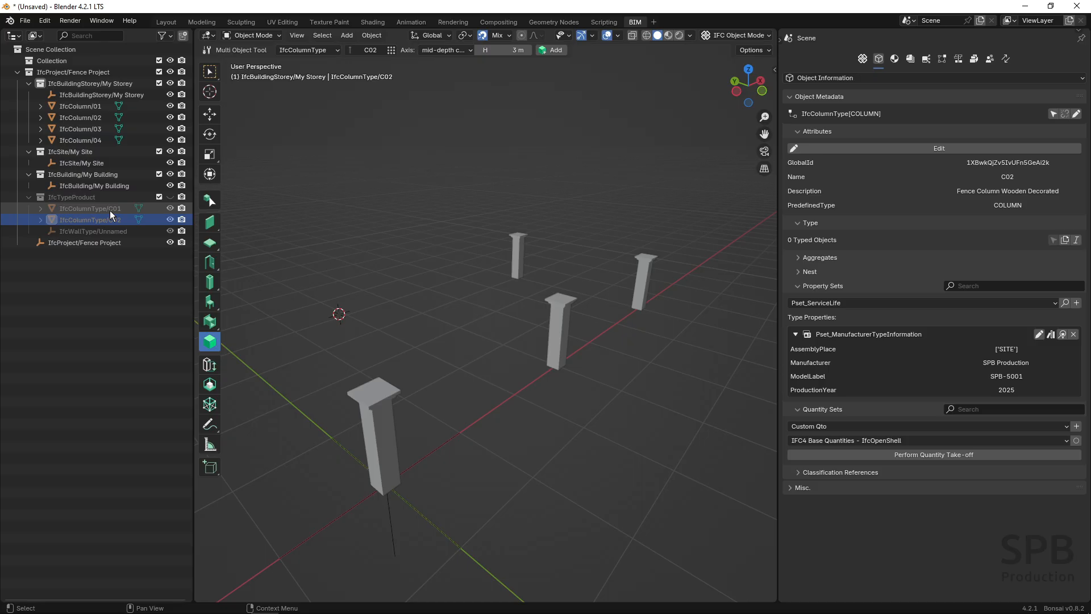
- Add a single column of type C01 at about X 2.77 m, Y 4.47 m, and deselect it
{"action": "left_click", "coordinate": [110, 210]}
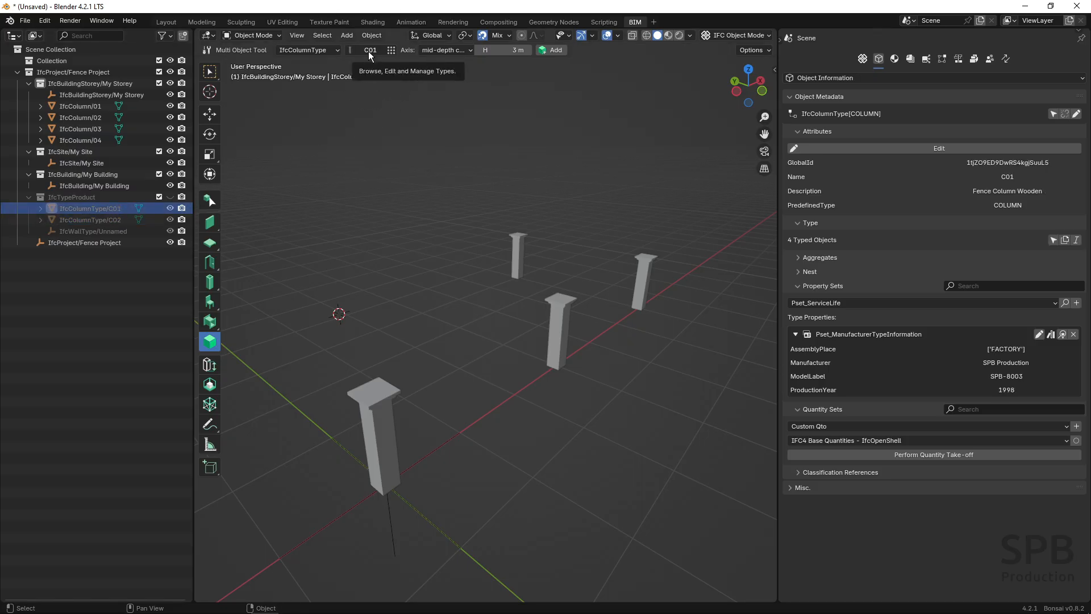
{"action": "left_click", "coordinate": [555, 51]}
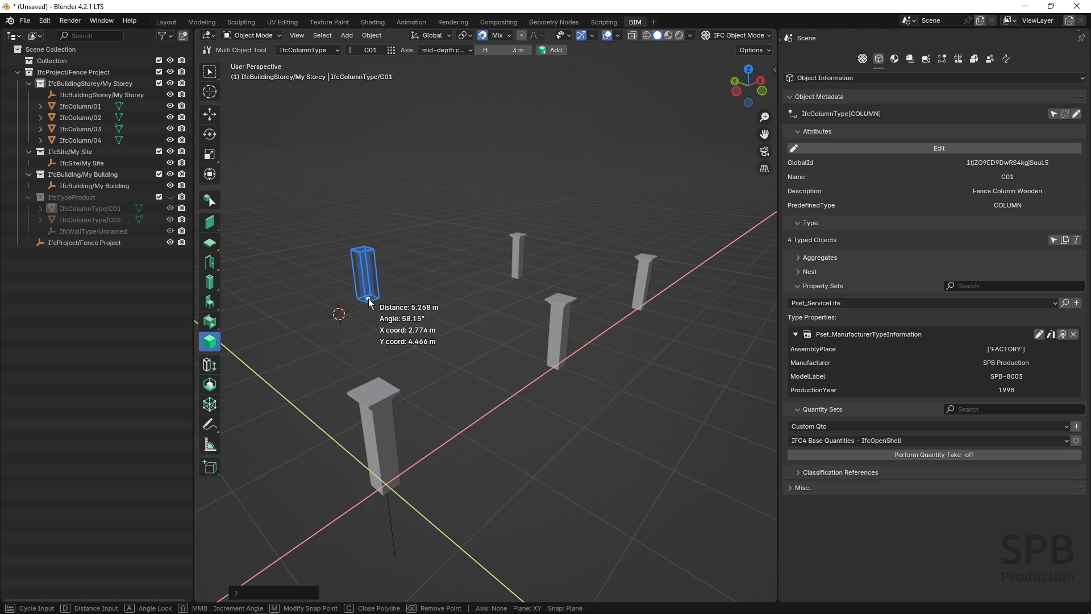
{"action": "left_click", "coordinate": [370, 300]}
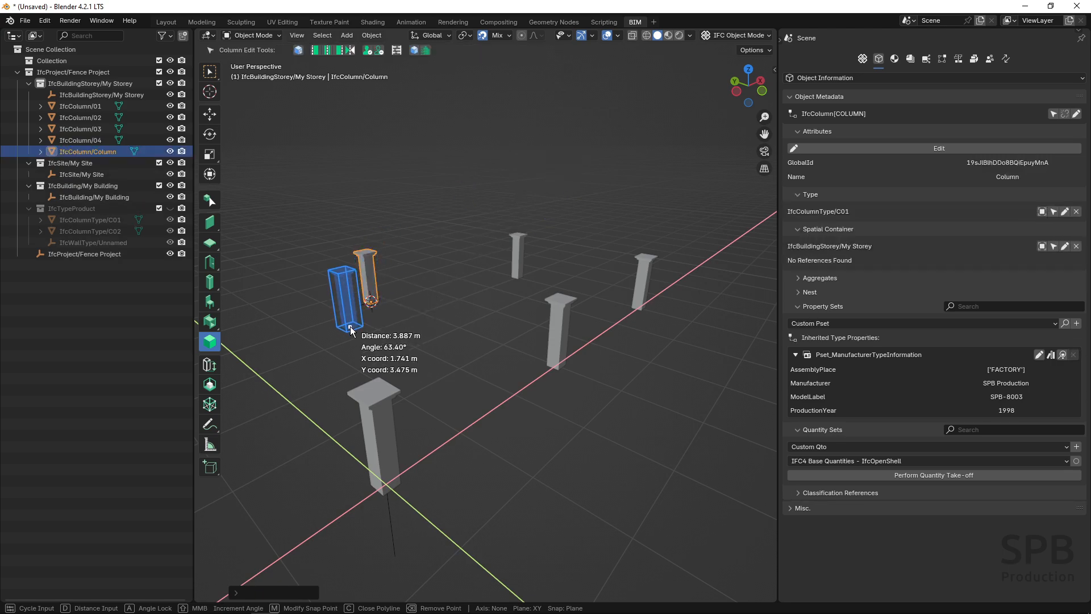
{"action": "key", "text": "Escape"}
{"action": "left_click", "coordinate": [379, 280]}
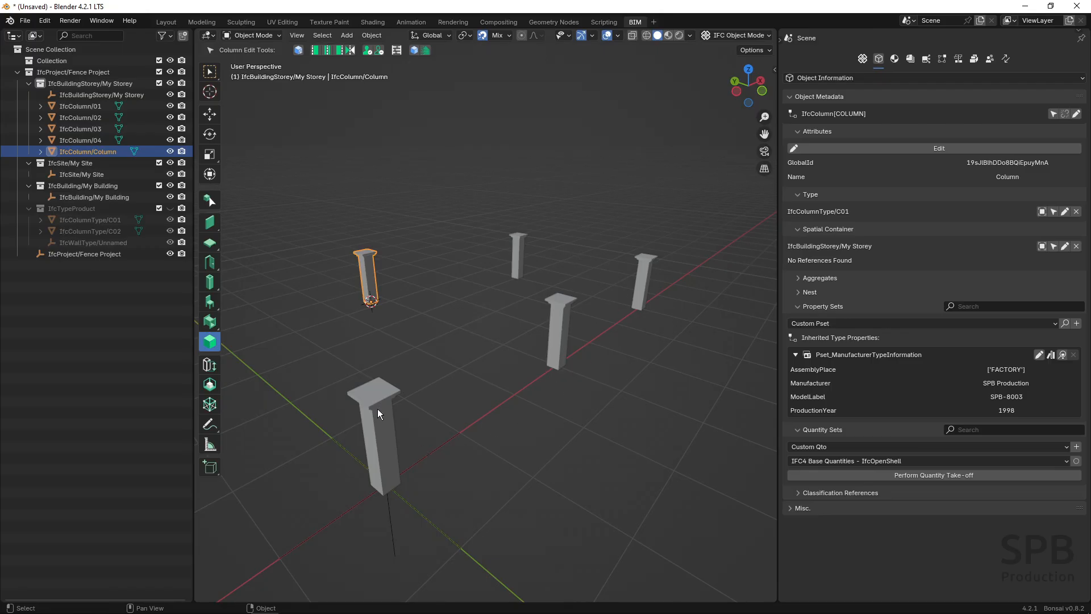
{"action": "left_click", "coordinate": [318, 310]}
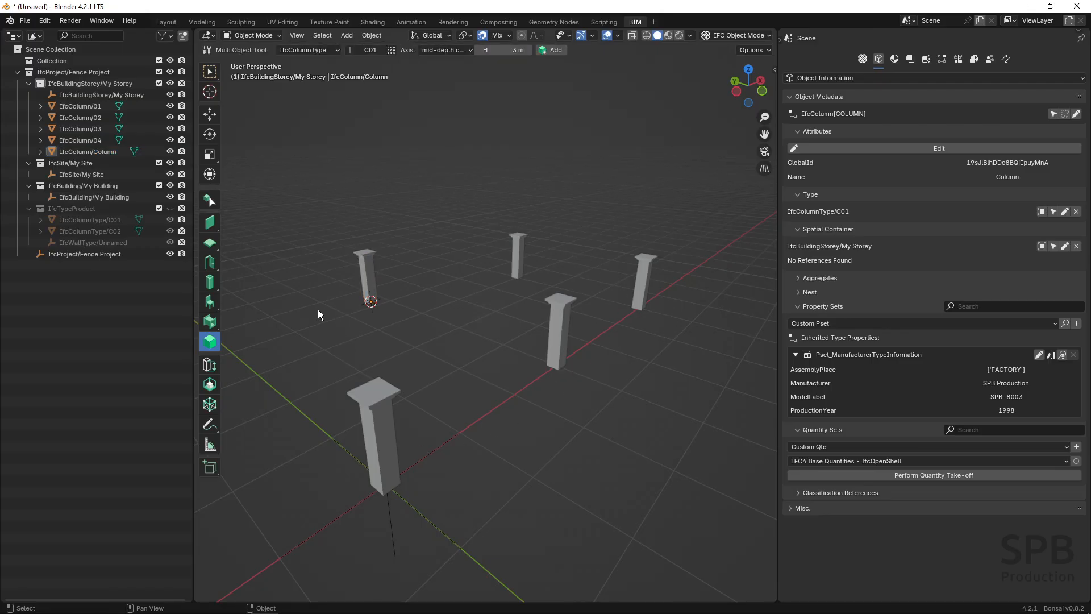
- Choose column type C02 in the Type Manager and place one column of it beside the new C01 column
{"action": "left_click", "coordinate": [375, 52]}
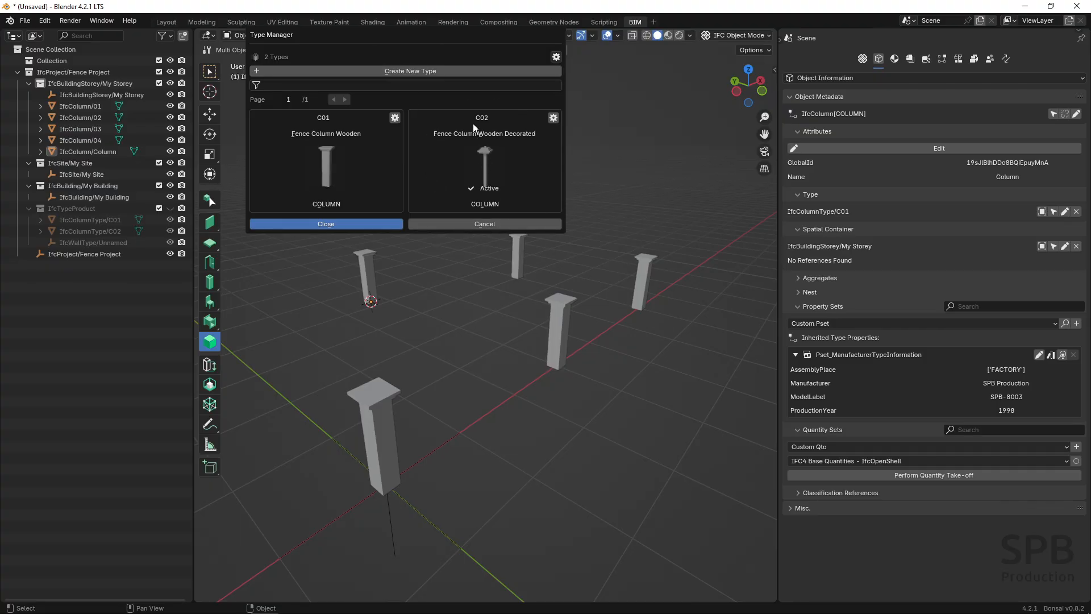
{"action": "left_click", "coordinate": [347, 224]}
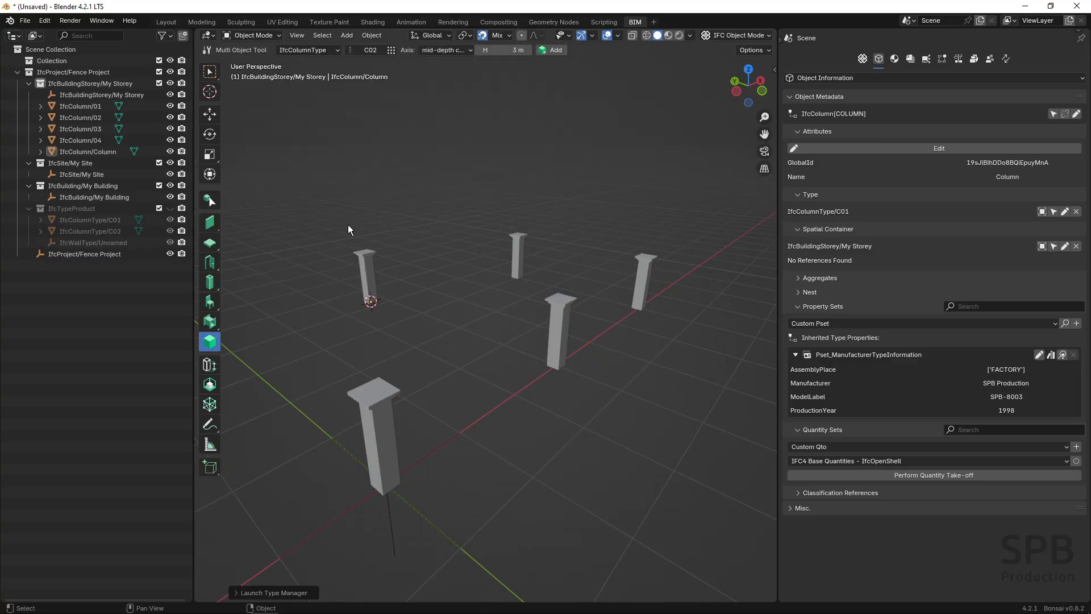
{"action": "left_click", "coordinate": [551, 52]}
{"action": "left_click", "coordinate": [408, 312]}
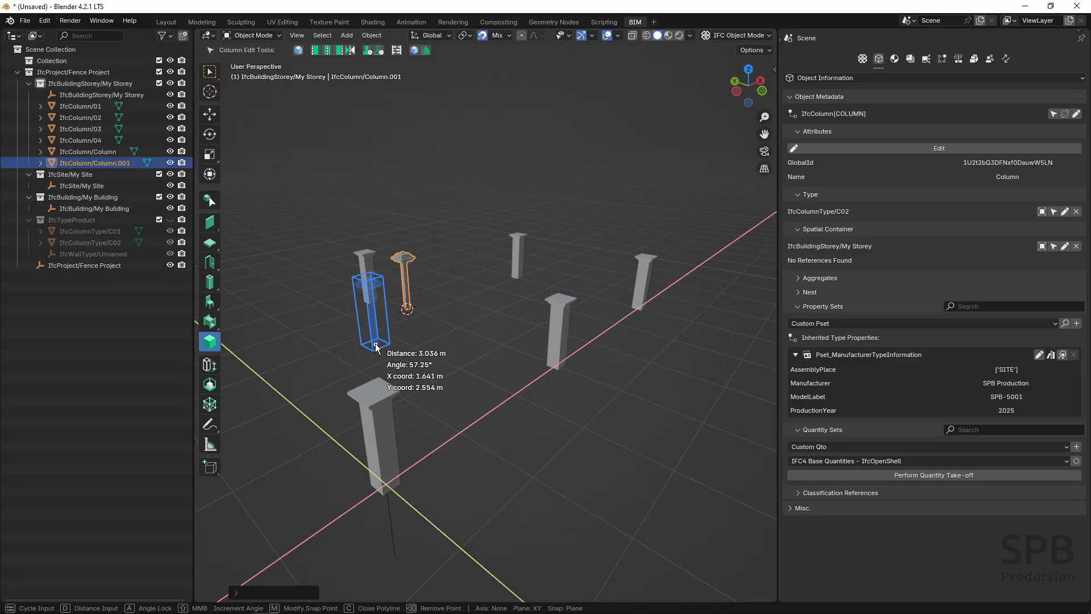
{"action": "key", "text": "Escape"}
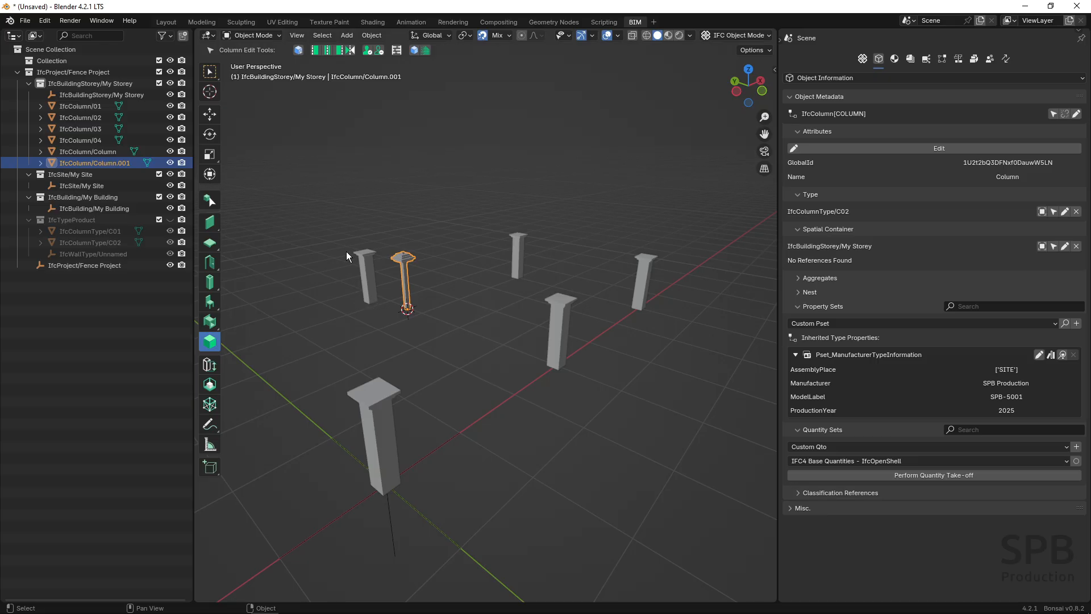
- Delete the two newly placed C01 and C02 columns
{"action": "left_click", "coordinate": [366, 274]}
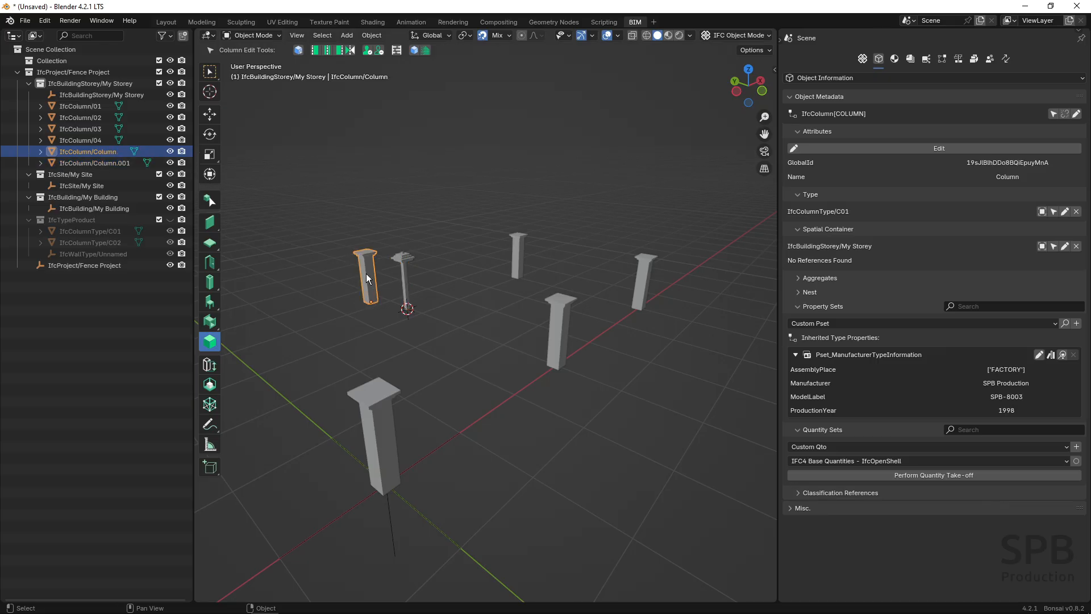
{"action": "key", "text": "Delete"}
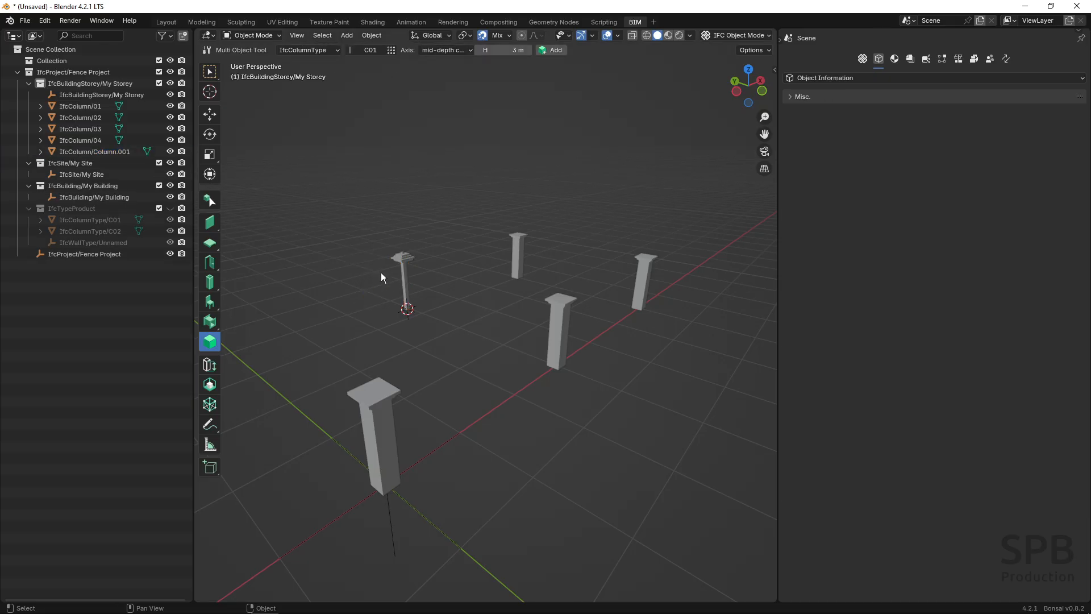
{"action": "left_click", "coordinate": [401, 260]}
{"action": "key", "text": "Delete"}
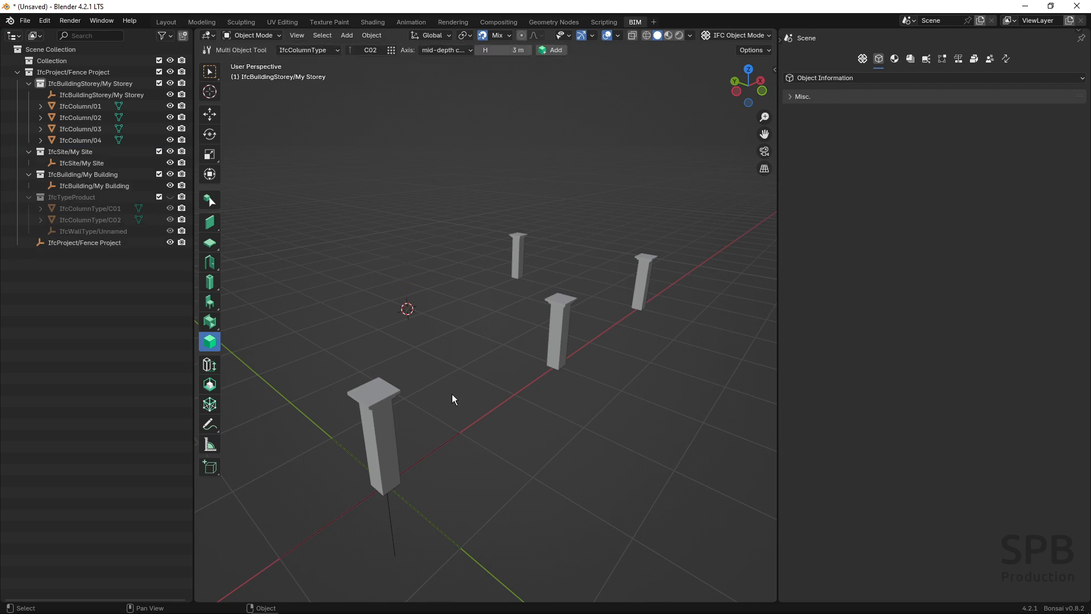
- Compare the attributes and property sets of column 01 with those of its column type C01
{"action": "left_click", "coordinate": [377, 433]}
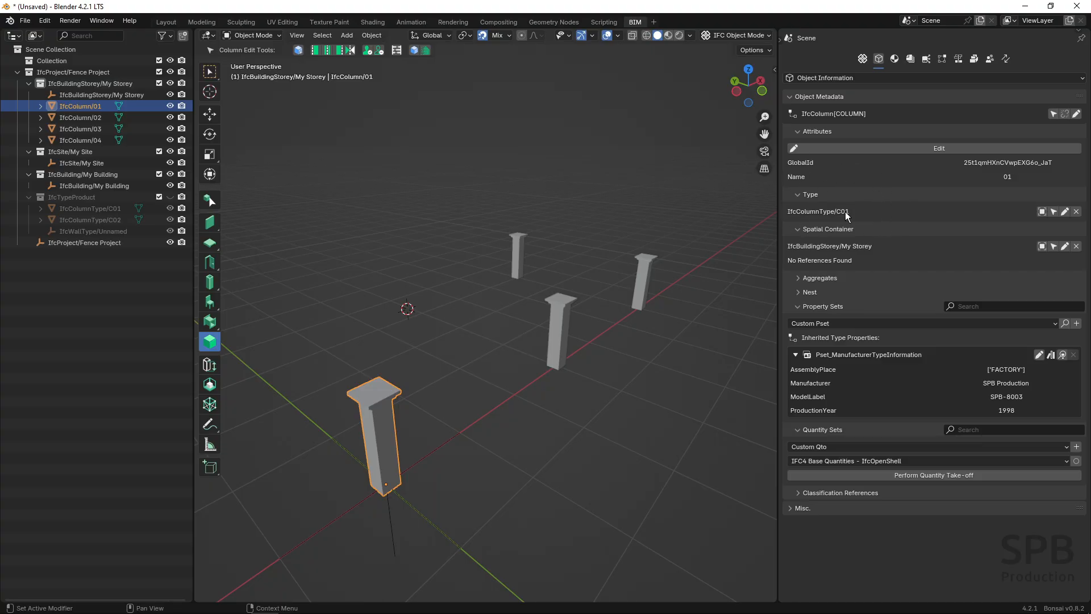
{"action": "left_click", "coordinate": [100, 211]}
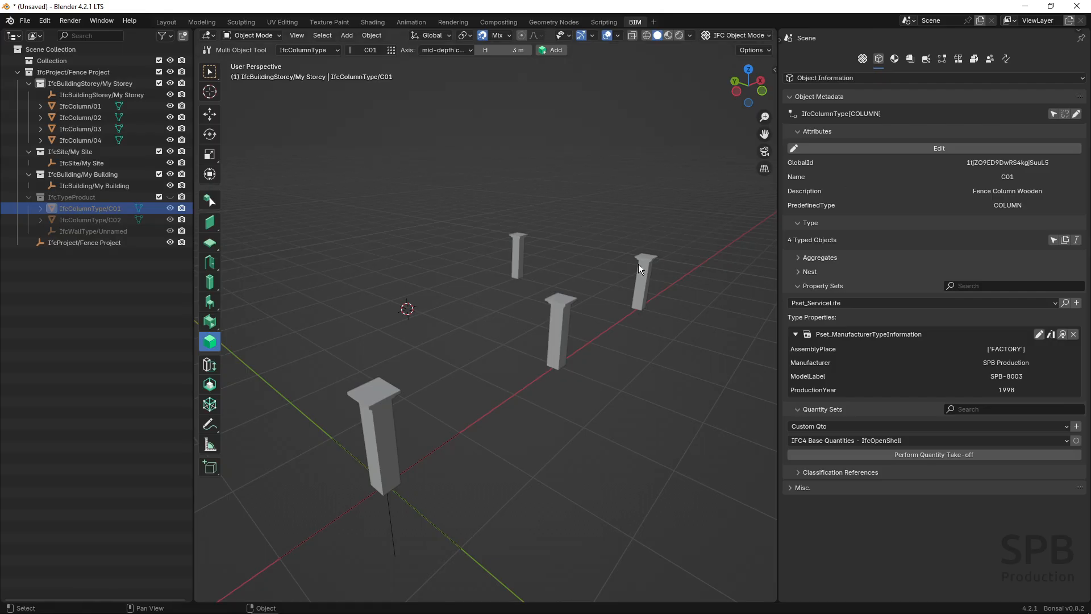
{"action": "left_click", "coordinate": [380, 422]}
{"action": "key", "text": "ctrl"}
{"action": "left_click", "coordinate": [384, 433]}
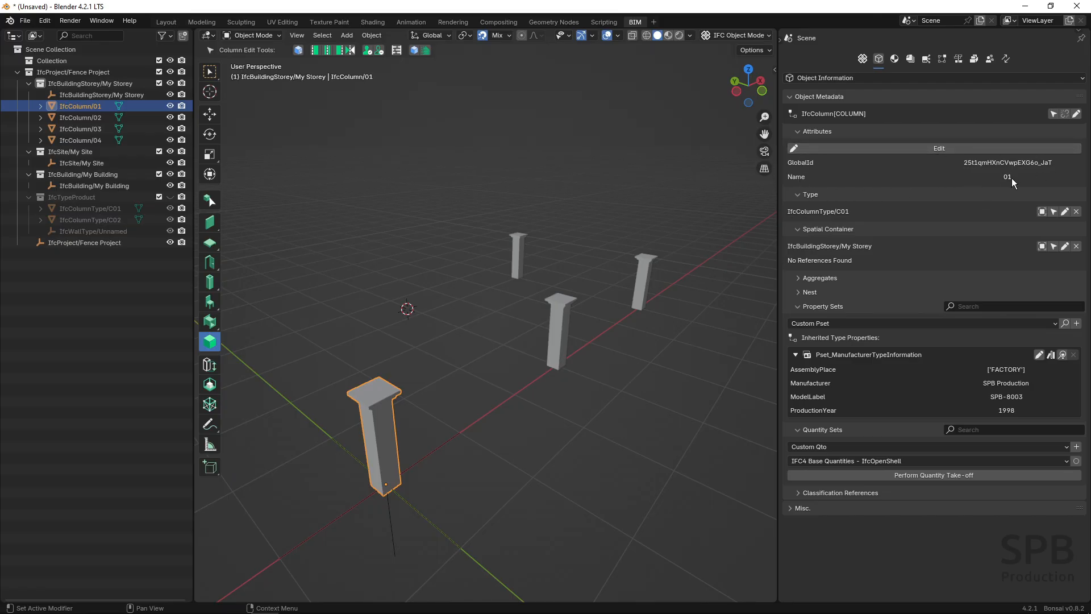
{"action": "key", "text": "ctrl"}
{"action": "key", "text": "ctrl"}
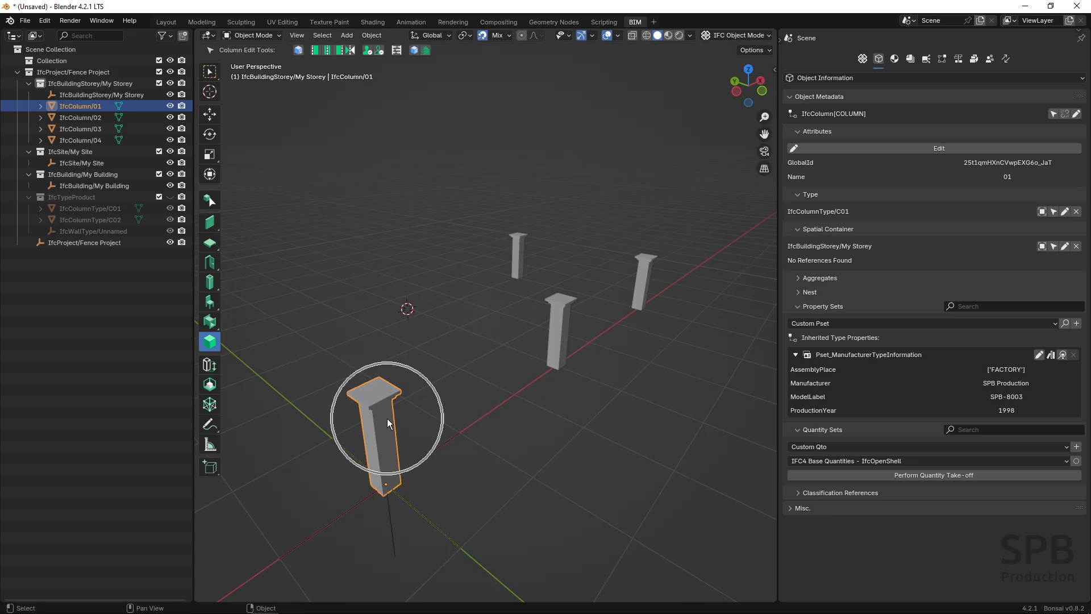
- Compare the names, descriptions and inherited manufacturer properties of columns 02, 03 and 01
{"action": "left_click", "coordinate": [553, 334]}
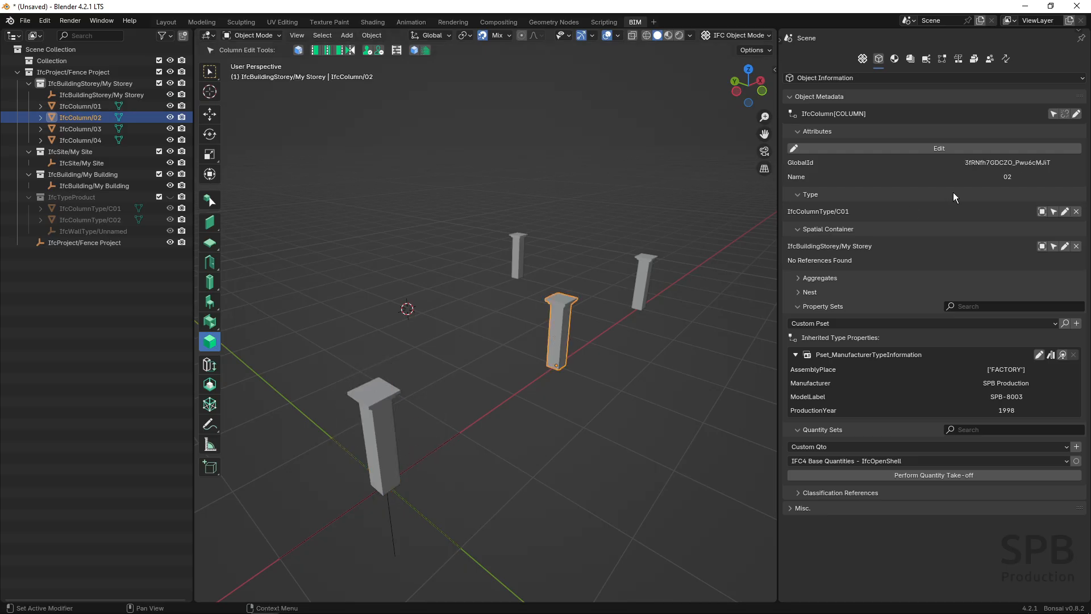
{"action": "key", "text": "ctrl"}
{"action": "left_click", "coordinate": [647, 274]}
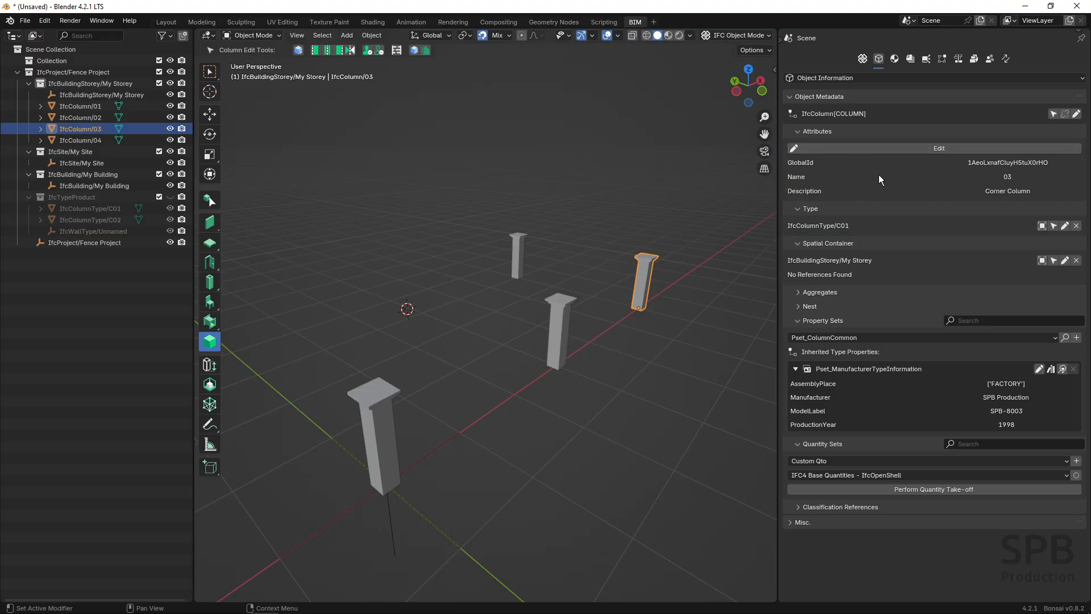
{"action": "left_click", "coordinate": [388, 425]}
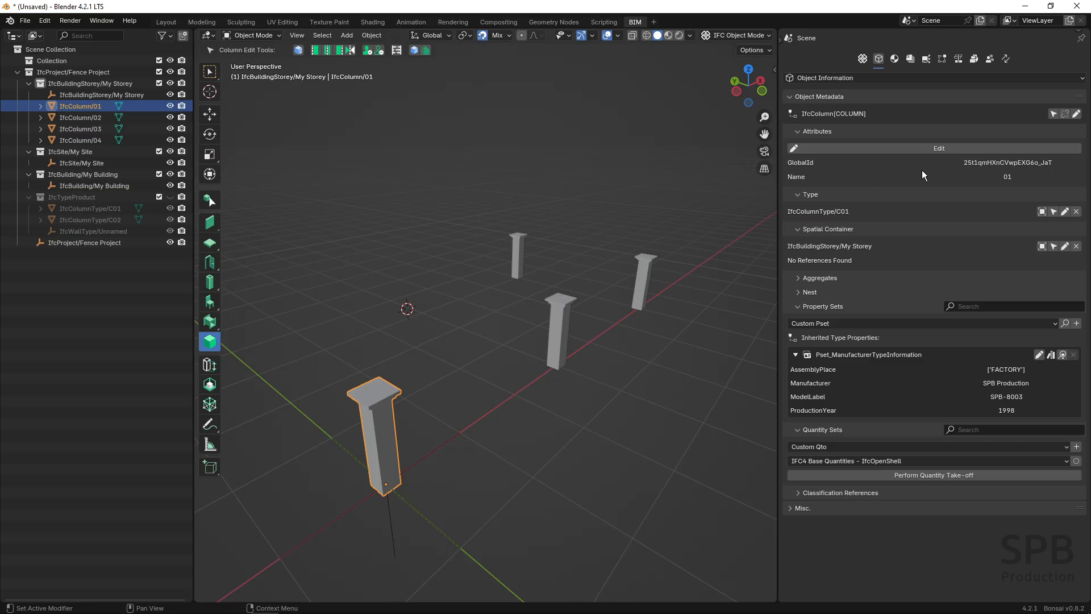
{"action": "key", "text": "ctrl"}
{"action": "key", "text": "ctrl"}
{"action": "key", "text": "ctrl"}
{"action": "key", "text": "ctrl"}
{"action": "left_click", "coordinate": [1007, 369]}
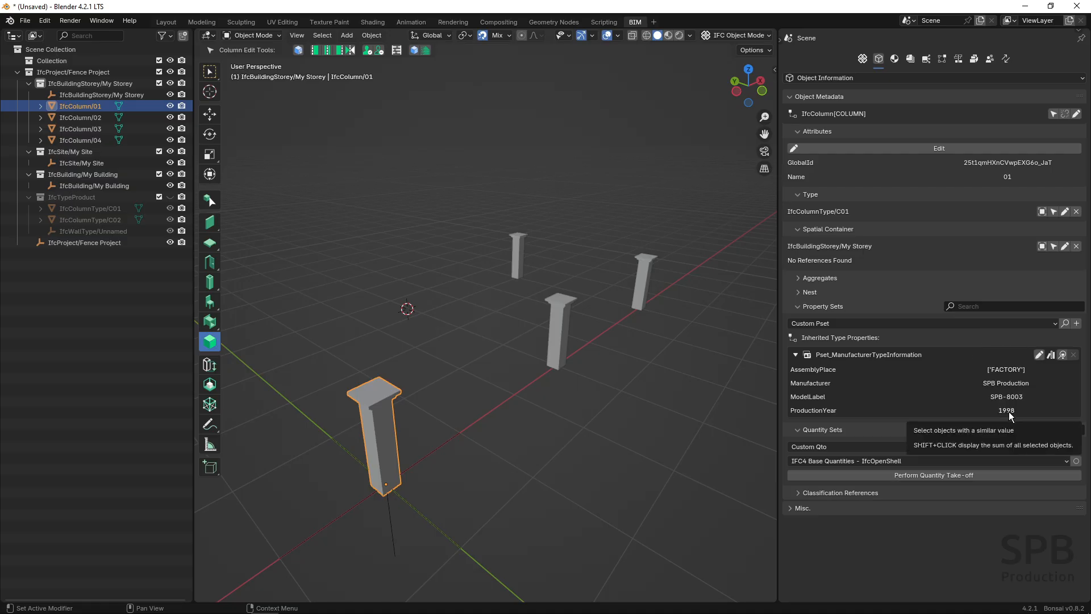
- Set the ProductionYear of column type C01 to 1980 in Pset_ManufacturerTypeInformation and save the property set
{"action": "left_click", "coordinate": [102, 210]}
{"action": "left_click", "coordinate": [838, 390]}
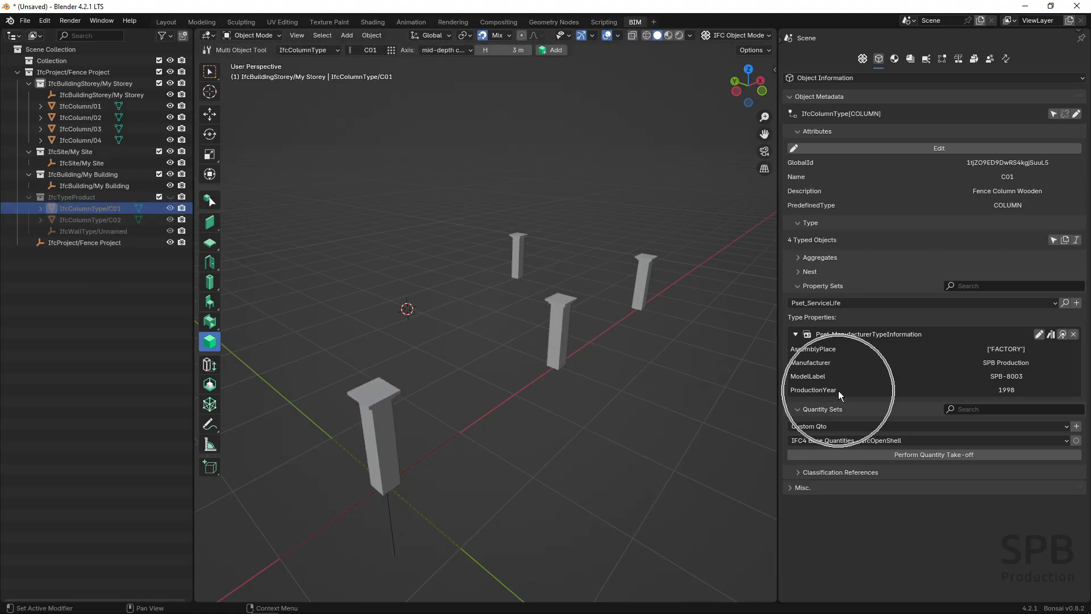
{"action": "left_click", "coordinate": [1039, 334]}
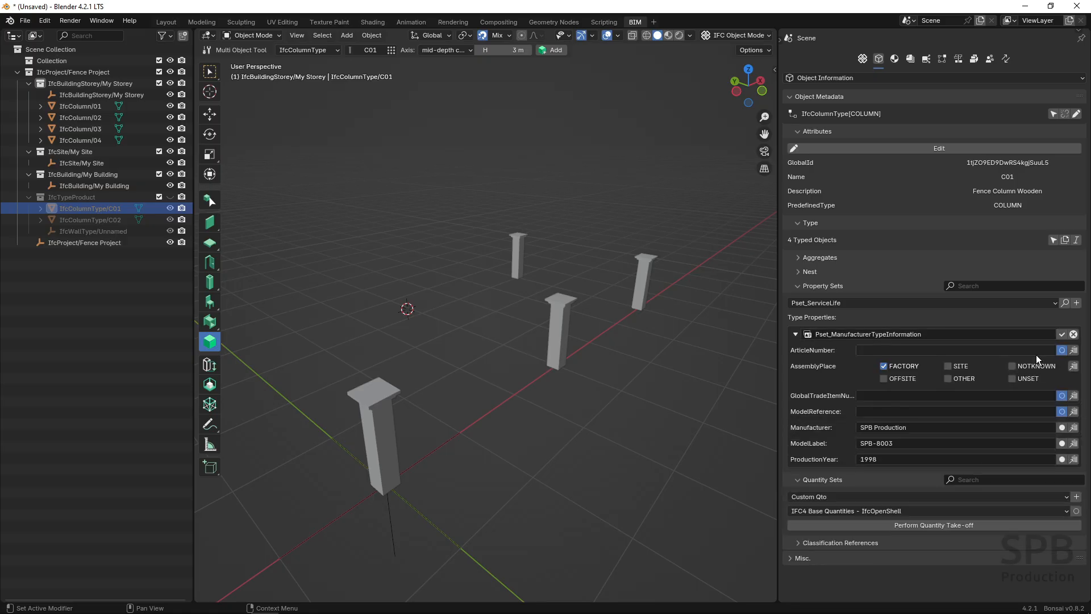
{"action": "left_click", "coordinate": [896, 458]}
{"action": "type", "text": "1980"}
{"action": "key", "text": "Return"}
{"action": "left_click", "coordinate": [1061, 335]}
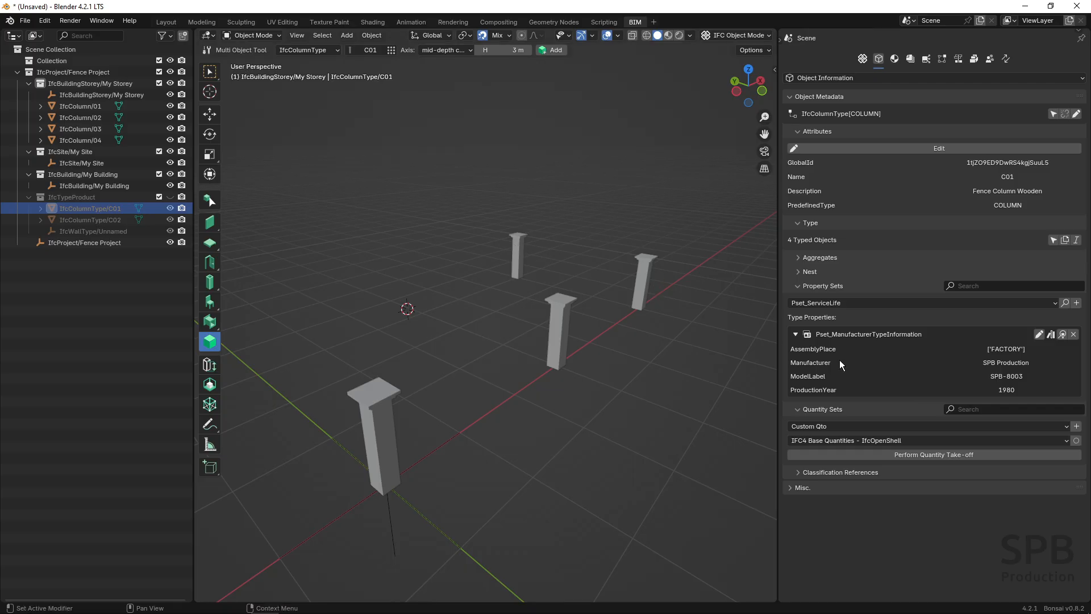
- Check the inherited ProductionYear on columns 01, 02 and 03
{"action": "left_click", "coordinate": [387, 440]}
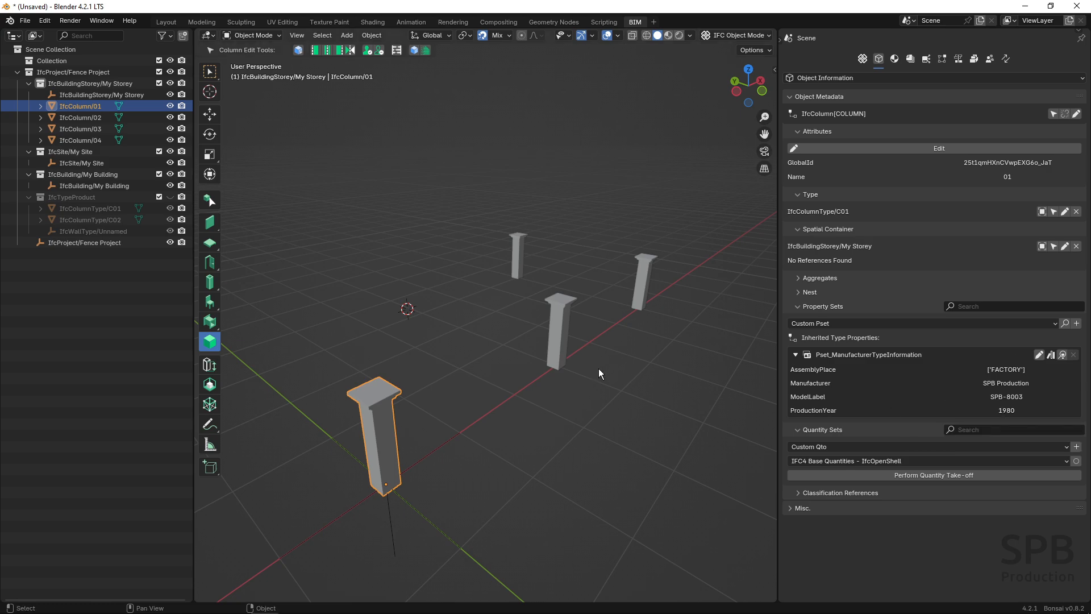
{"action": "left_click", "coordinate": [560, 340]}
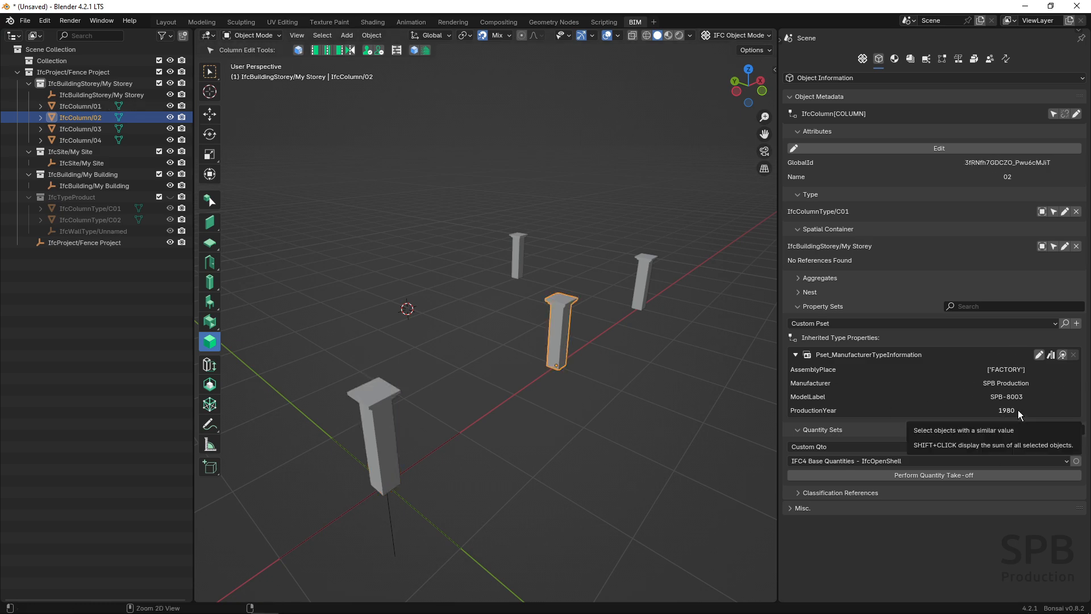
{"action": "left_click", "coordinate": [643, 281]}
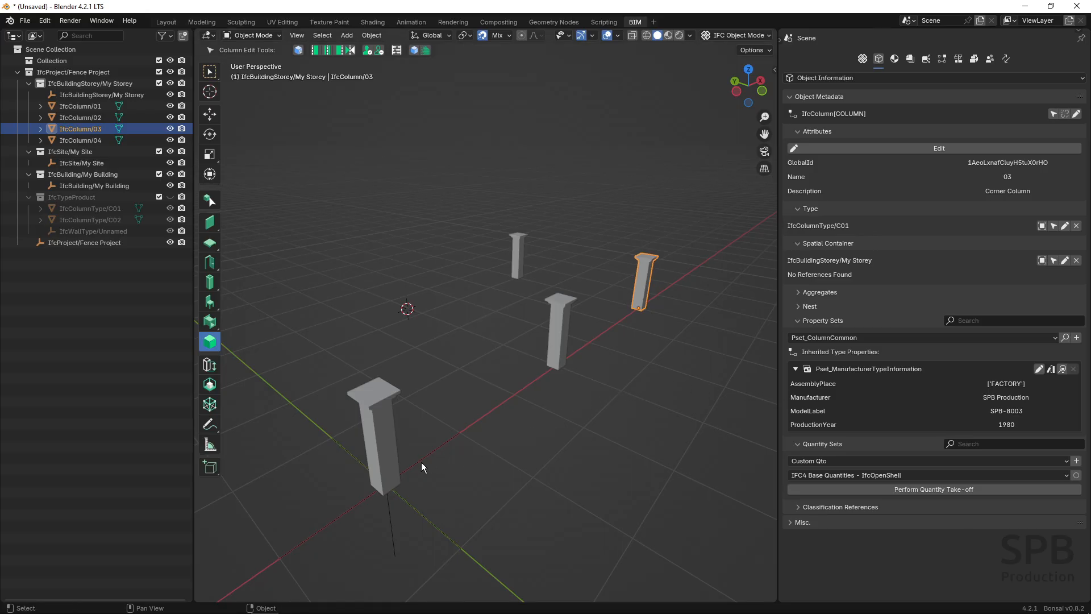
- Edit column 02's mesh in wireframe shading and move its bottom vertices downward along Z to lengthen the shaft
{"action": "left_click", "coordinate": [556, 358]}
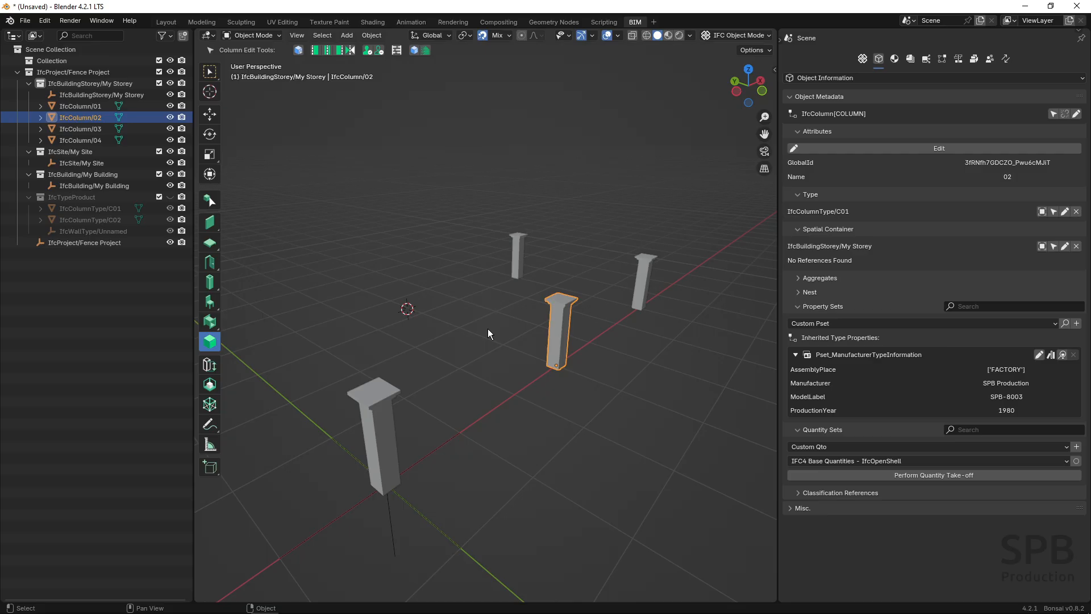
{"action": "key", "text": "Tab"}
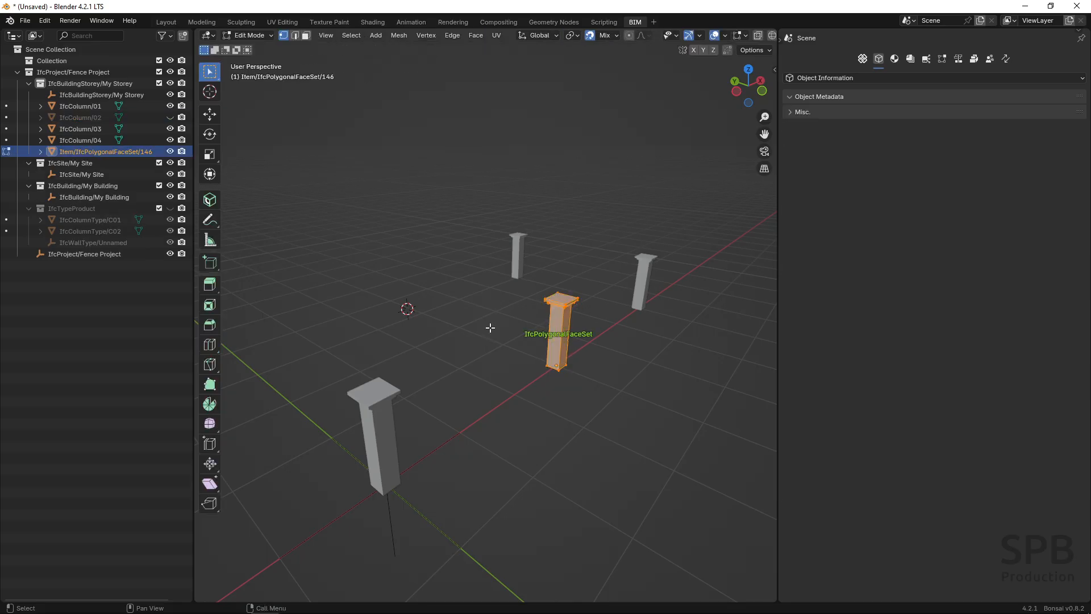
{"action": "key", "text": "z"}
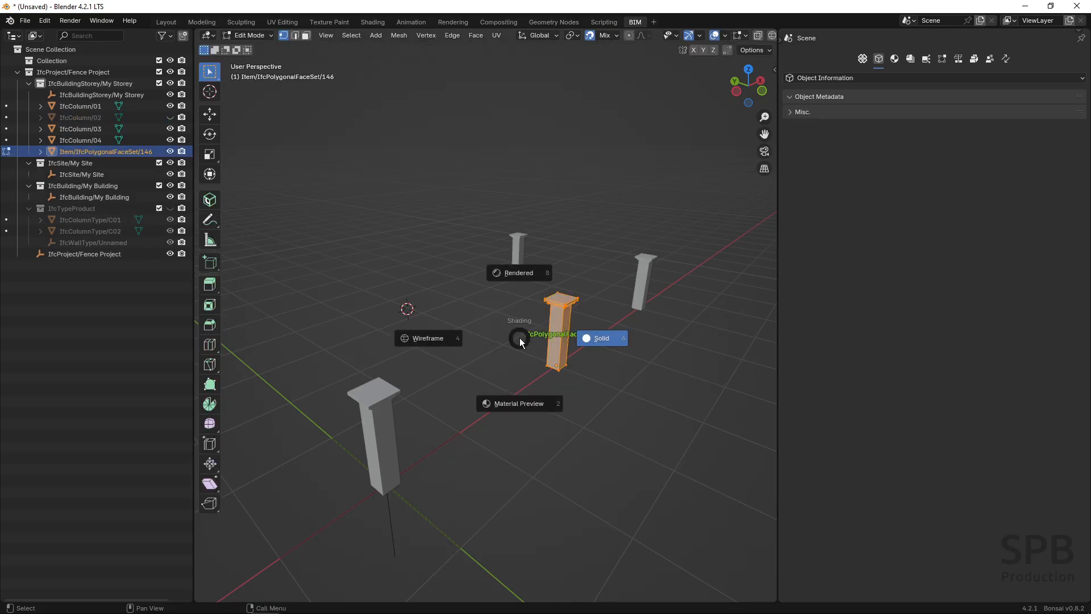
{"action": "left_click", "coordinate": [443, 335]}
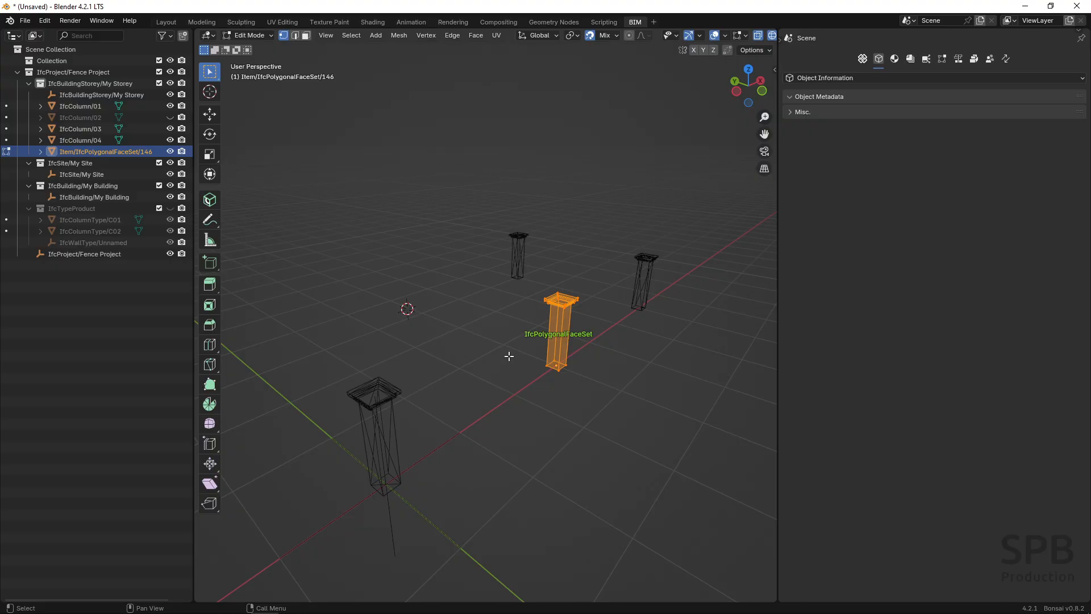
{"action": "left_click_drag", "start_coordinate": [530, 350], "coordinate": [583, 391]}
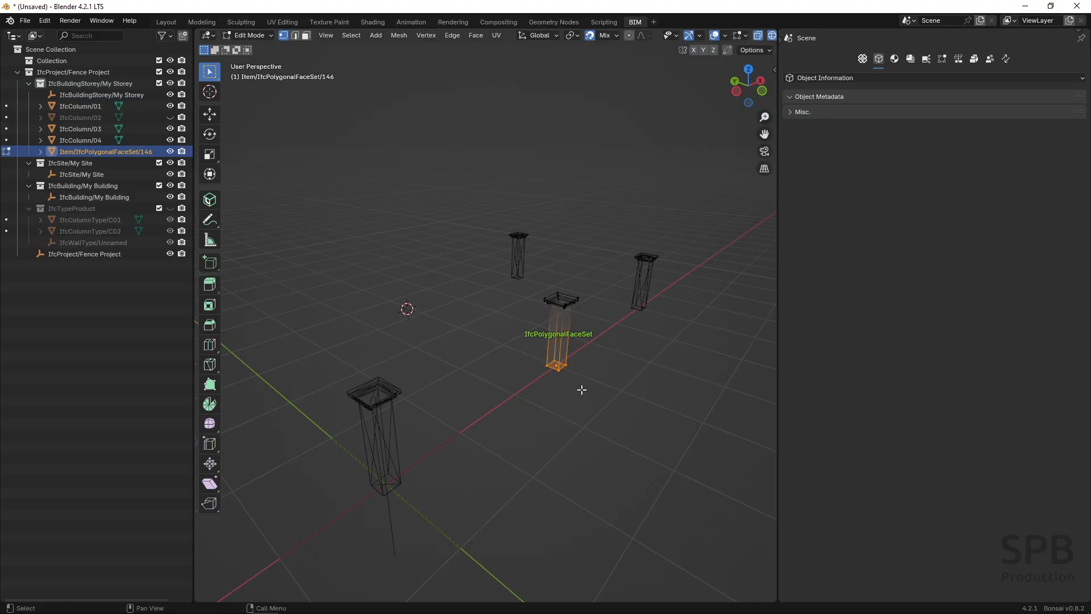
{"action": "key", "text": "g"}
{"action": "key", "text": "z"}
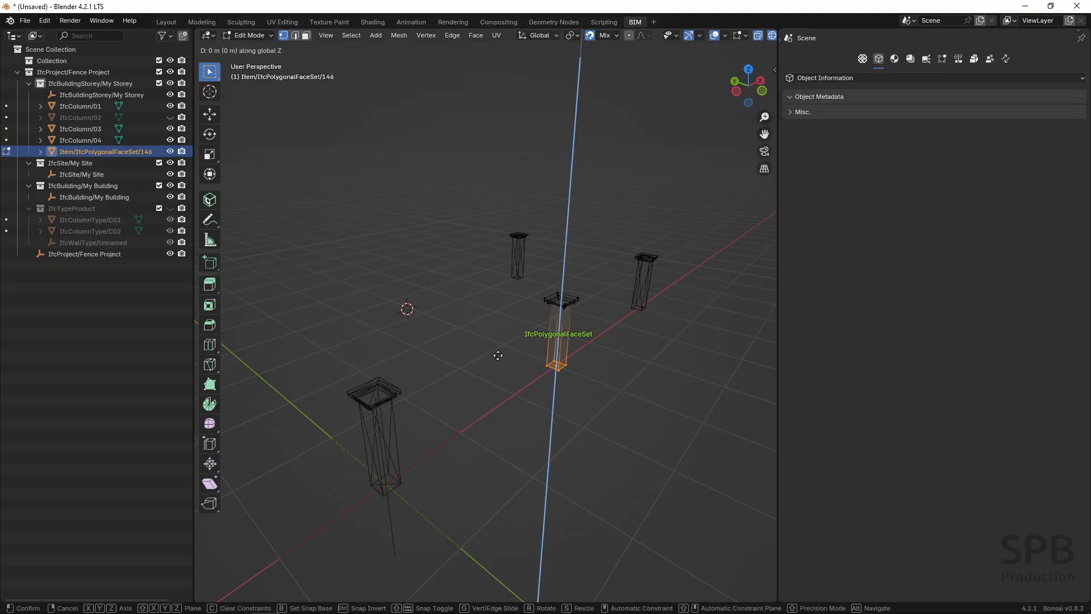
{"action": "left_click", "coordinate": [491, 410]}
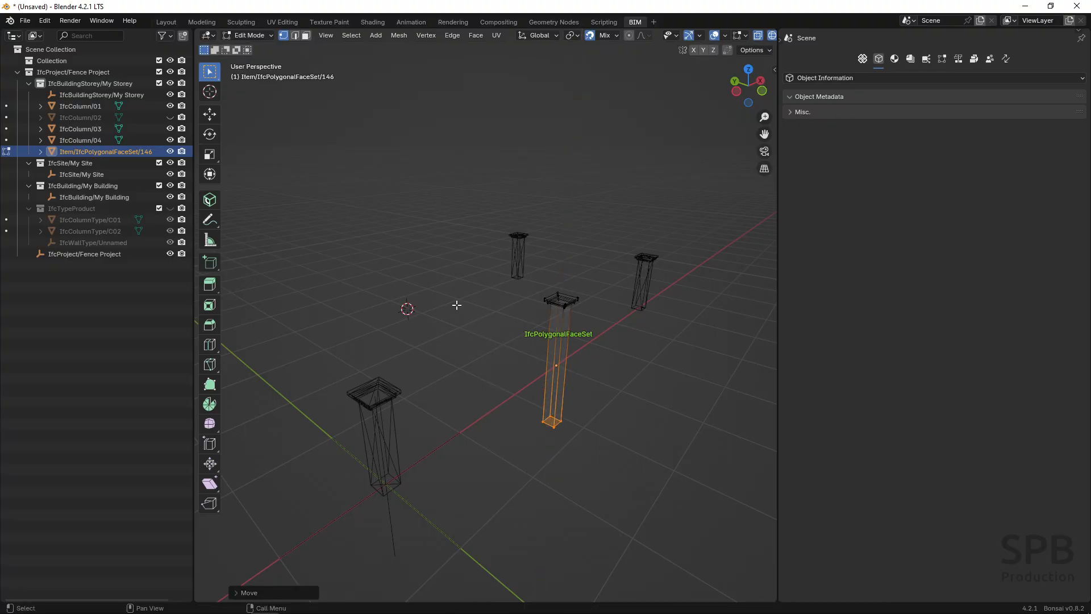
- Finish editing column 02's mesh, return to Solid shading and leave item editing with nothing selected
{"action": "key", "text": "Tab"}
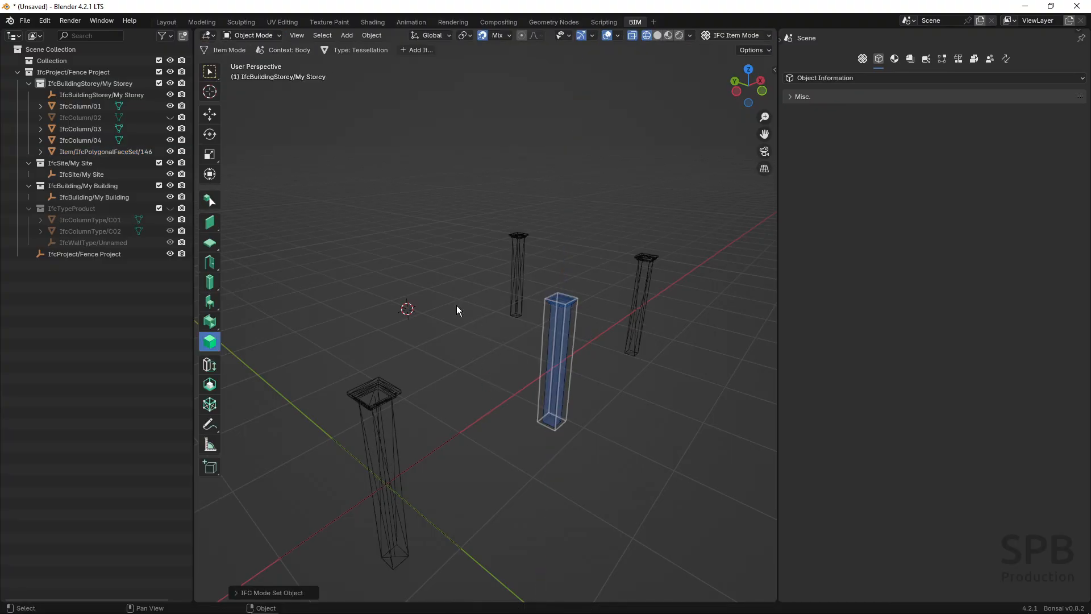
{"action": "key", "text": "z"}
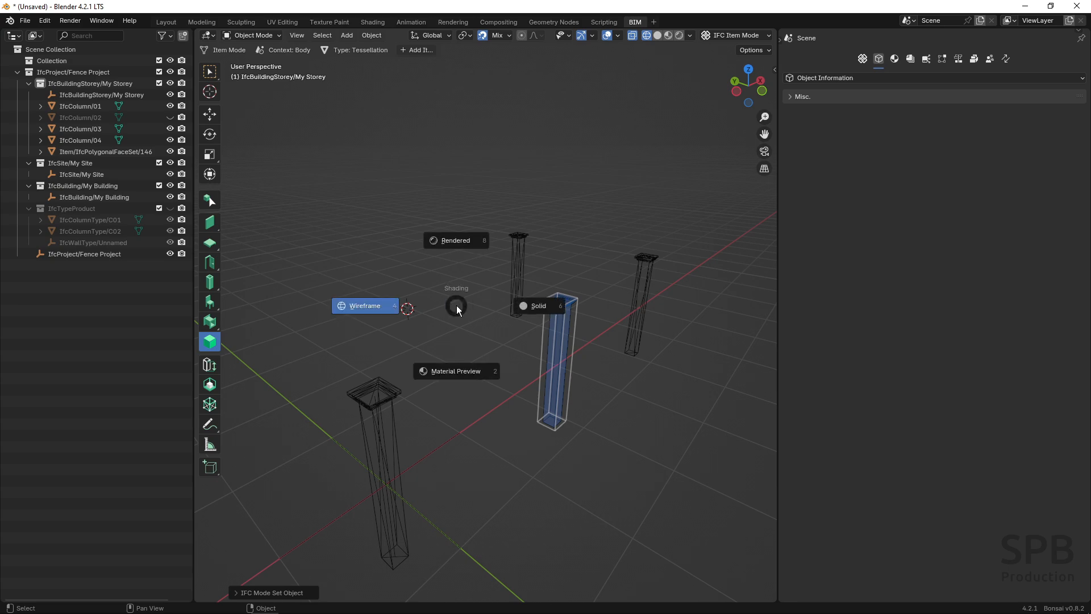
{"action": "left_click", "coordinate": [528, 304]}
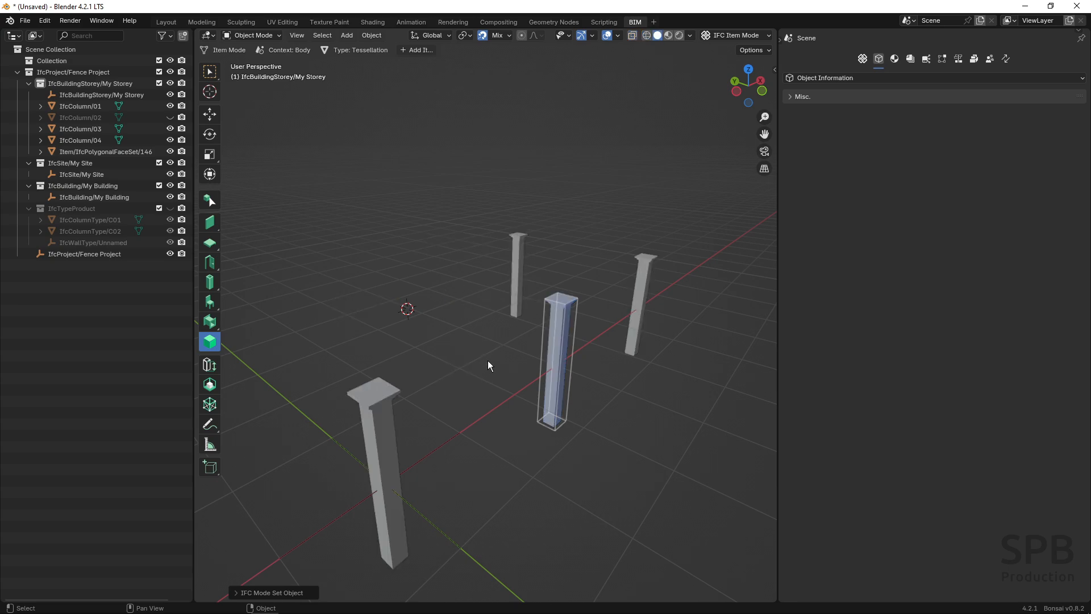
{"action": "key", "text": "Tab"}
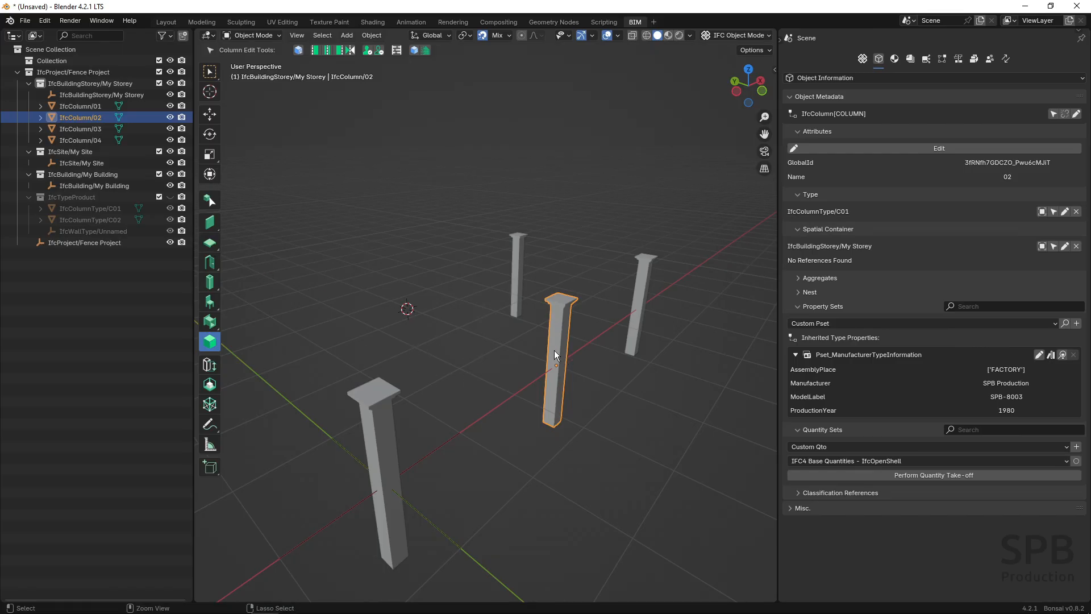
{"action": "left_click", "coordinate": [499, 362]}
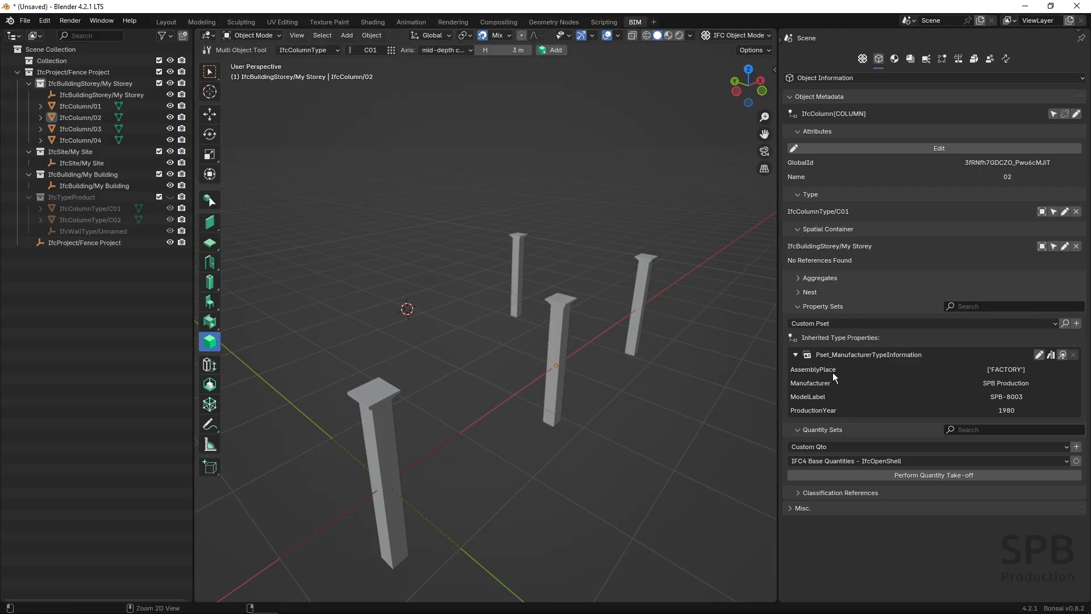
- Add the Pset_ColumnCommon property set to column 01
{"action": "left_click", "coordinate": [380, 444]}
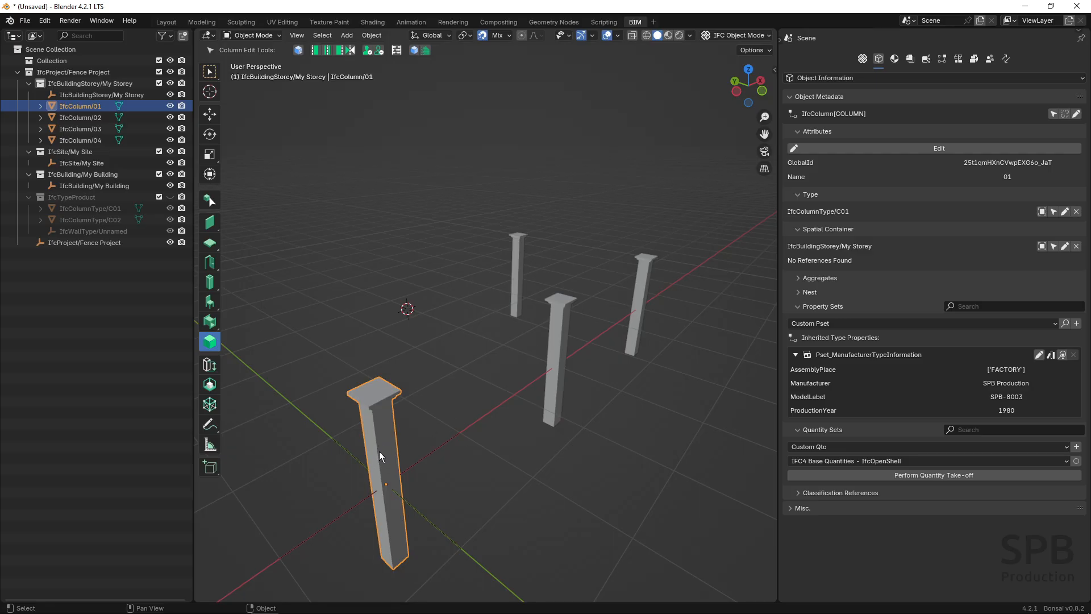
{"action": "key", "text": "ctrl"}
{"action": "key", "text": "ctrl"}
{"action": "left_click", "coordinate": [901, 323]}
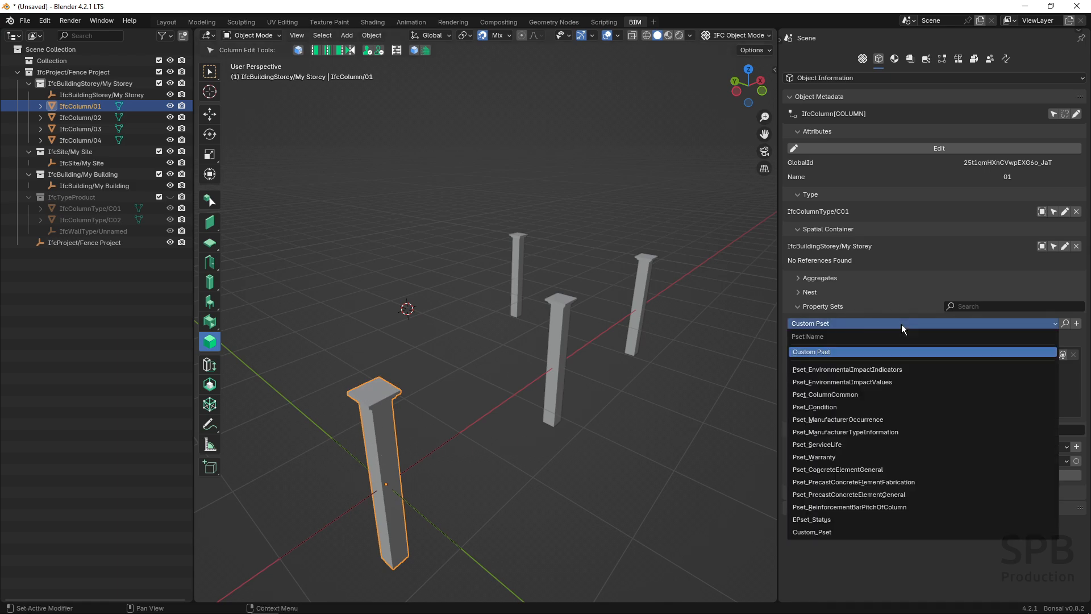
{"action": "left_click", "coordinate": [836, 394]}
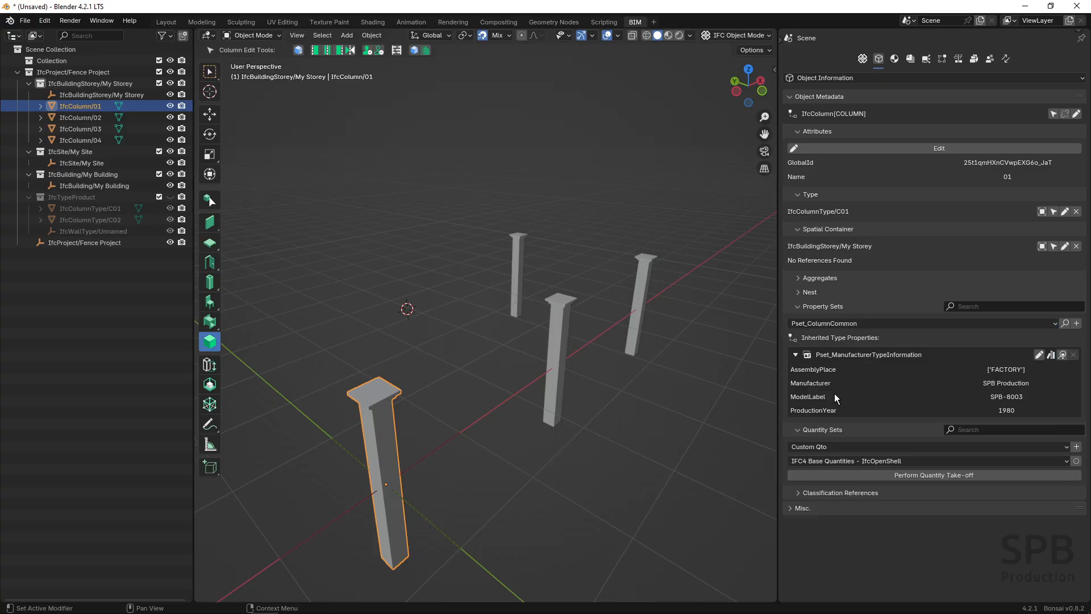
{"action": "left_click", "coordinate": [1076, 324]}
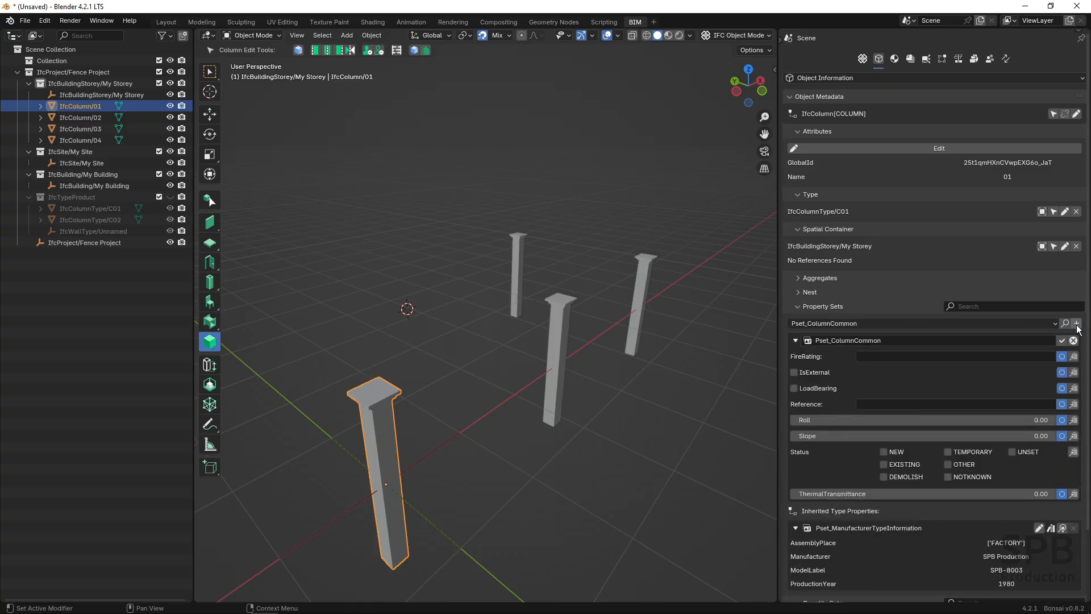
- Mark column 01 as IsExternal, set its Roll to 15 in Pset_ColumnCommon and save the property set
{"action": "left_click", "coordinate": [794, 372]}
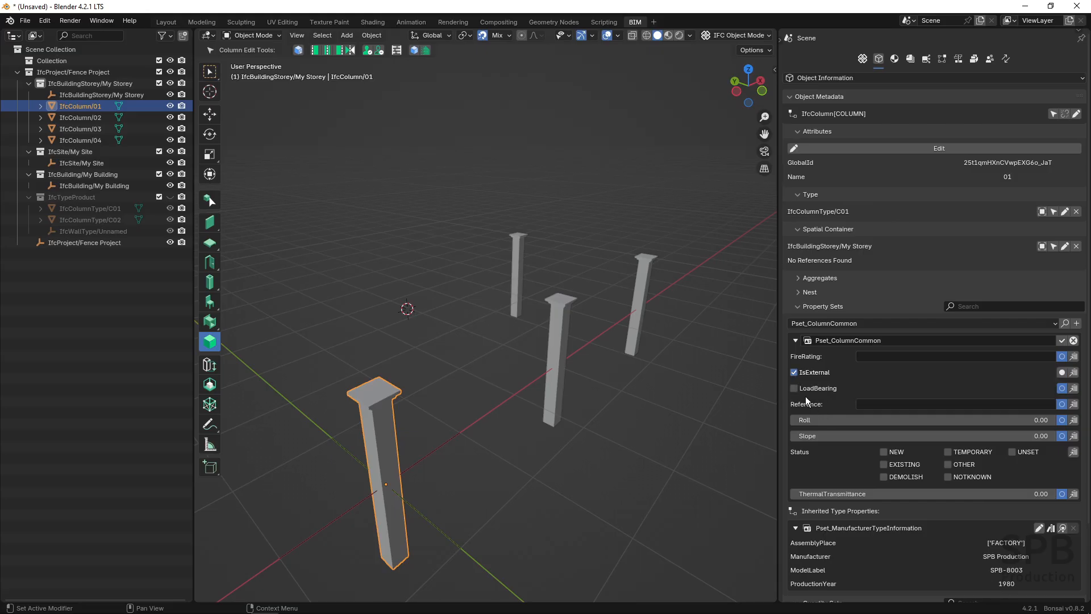
{"action": "left_click", "coordinate": [1025, 420]}
{"action": "type", "text": "1"}
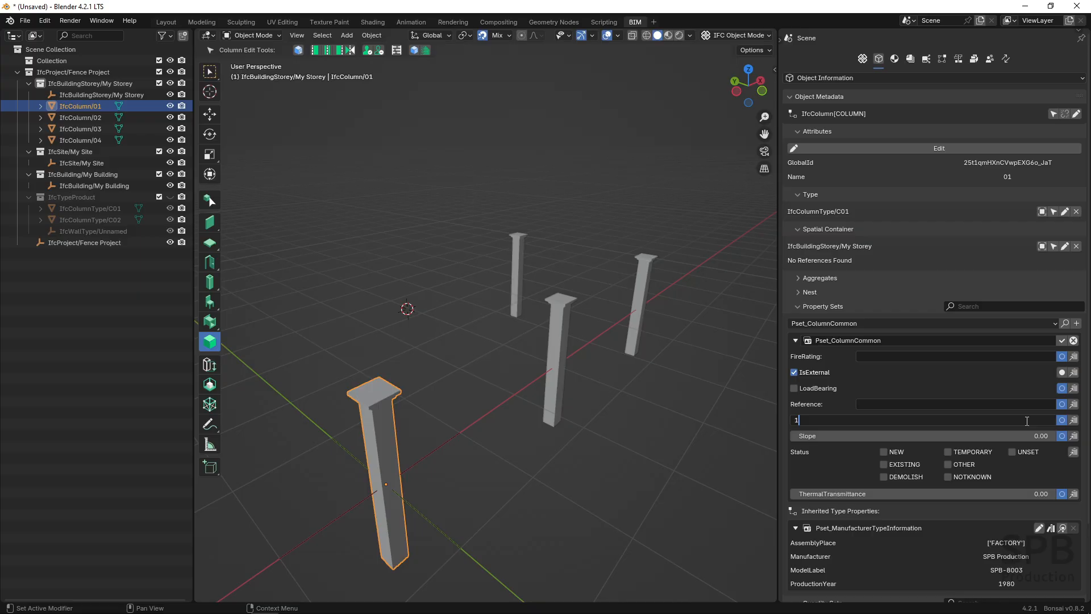
{"action": "type", "text": "5"}
{"action": "key", "text": "Return"}
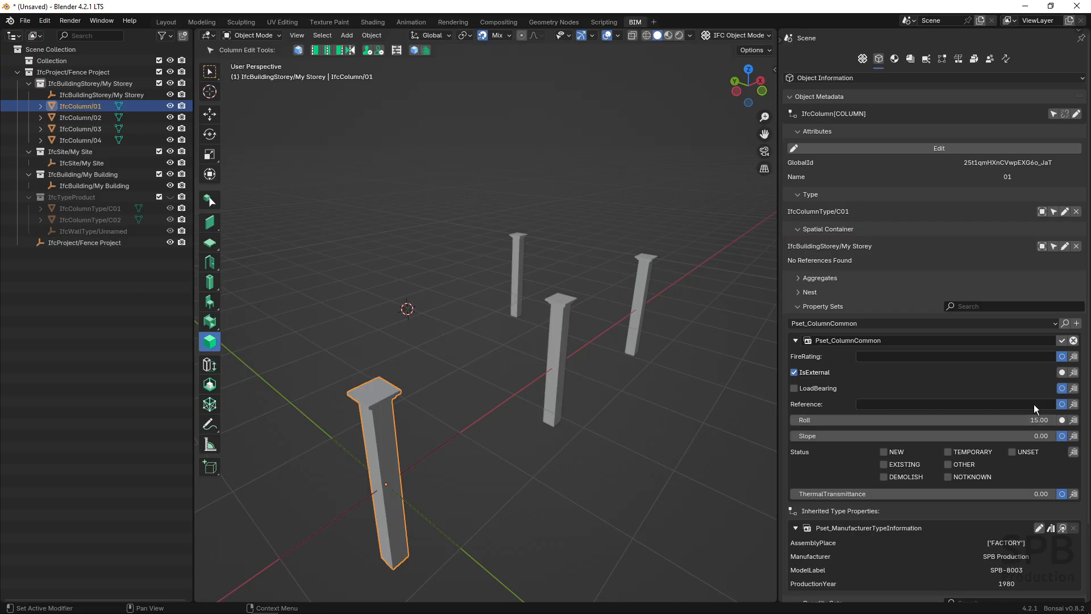
{"action": "left_click", "coordinate": [1060, 341]}
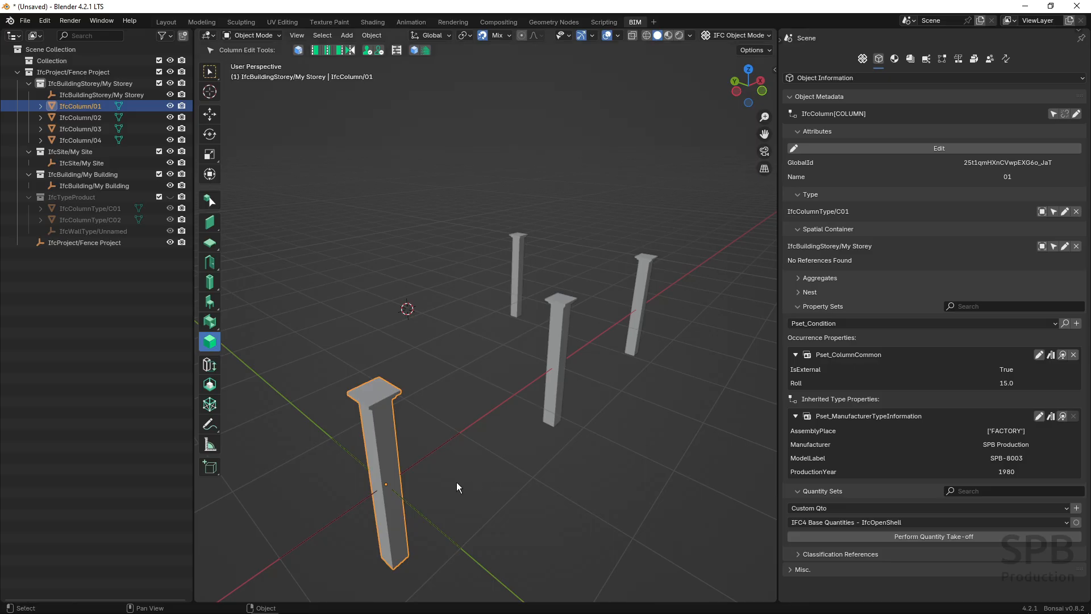
- Check whether Pset_ColumnCommon appears on columns 01, 02, 03 and 04 and on column type C01
{"action": "left_click", "coordinate": [380, 455]}
{"action": "left_click", "coordinate": [560, 346]}
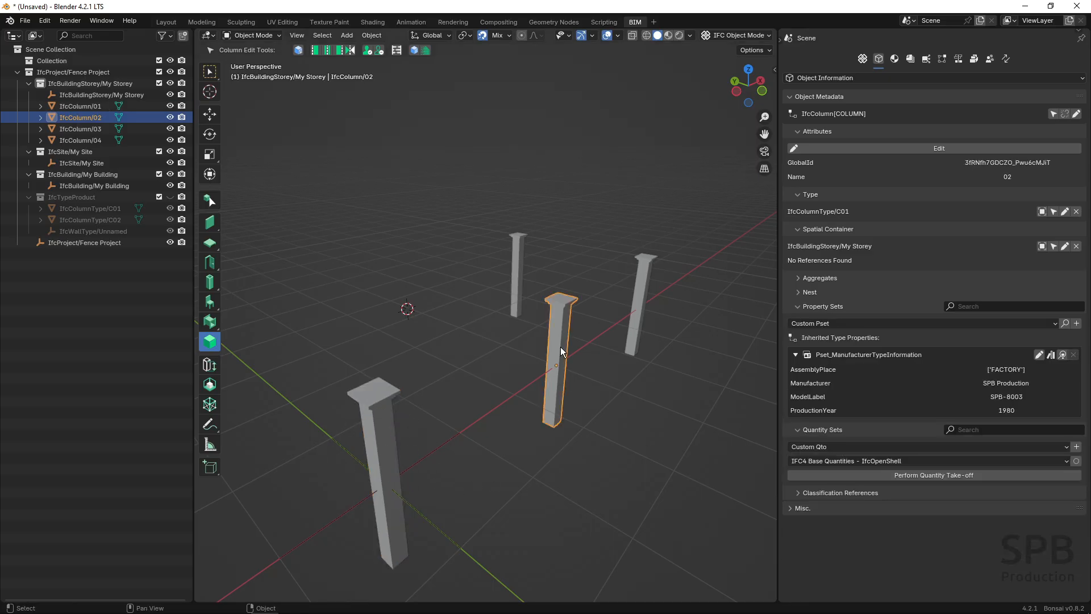
{"action": "left_click", "coordinate": [646, 293]}
{"action": "left_click", "coordinate": [513, 273]}
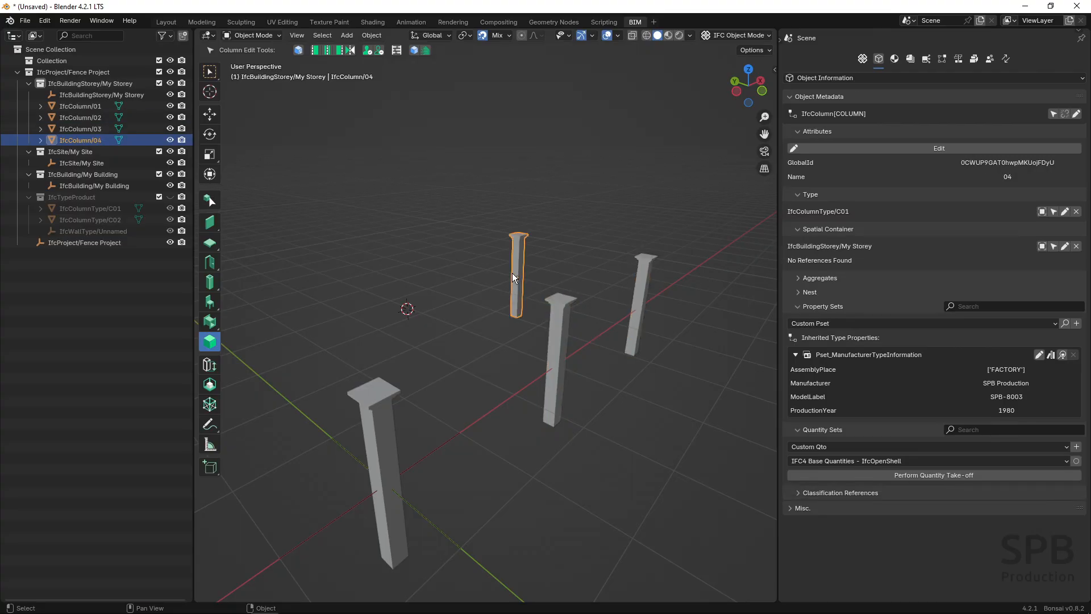
{"action": "left_click", "coordinate": [114, 212]}
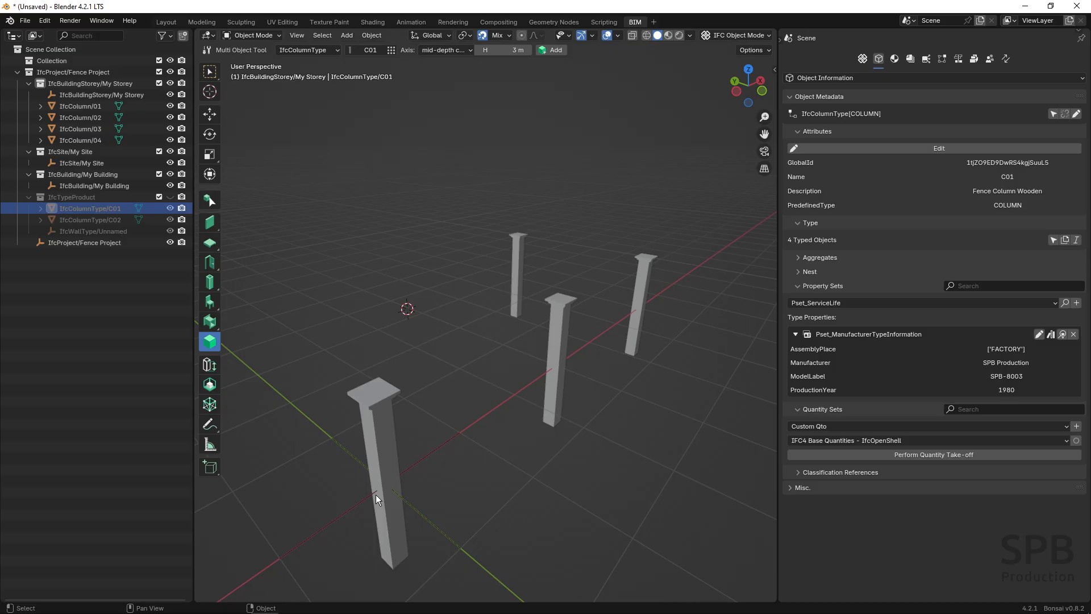
- Change column 01's relating type to C02 and apply the change
{"action": "left_click", "coordinate": [381, 455]}
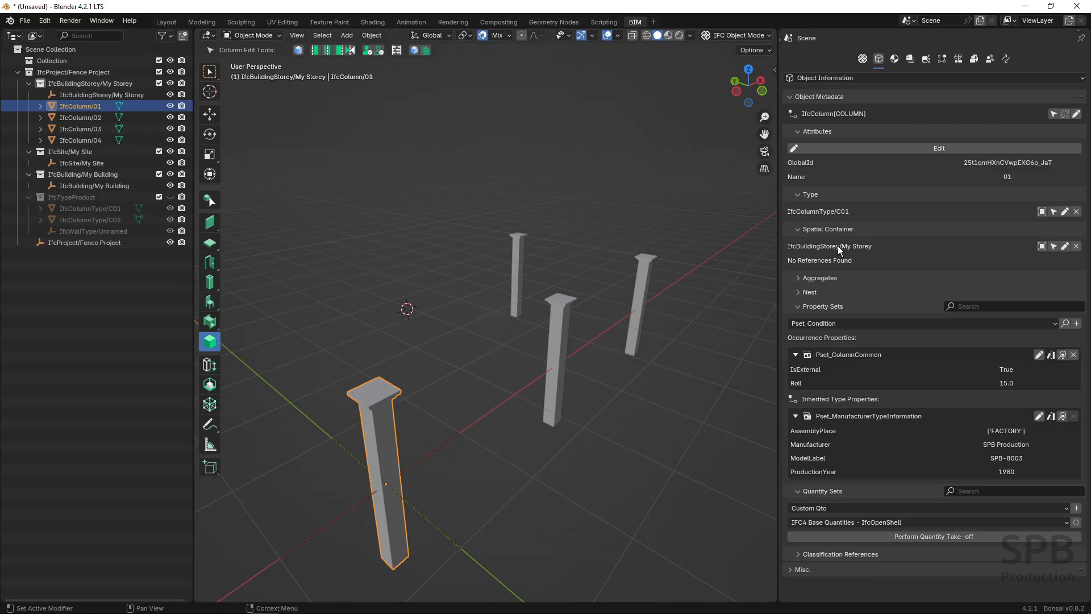
{"action": "left_click", "coordinate": [1064, 211]}
{"action": "left_click", "coordinate": [1045, 215]}
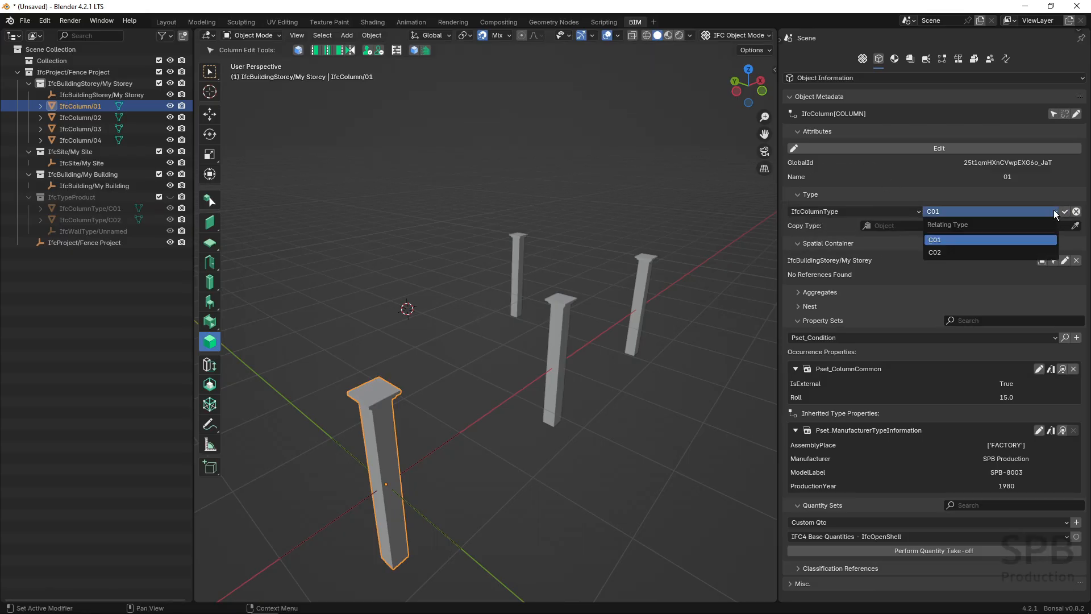
{"action": "left_click", "coordinate": [943, 254]}
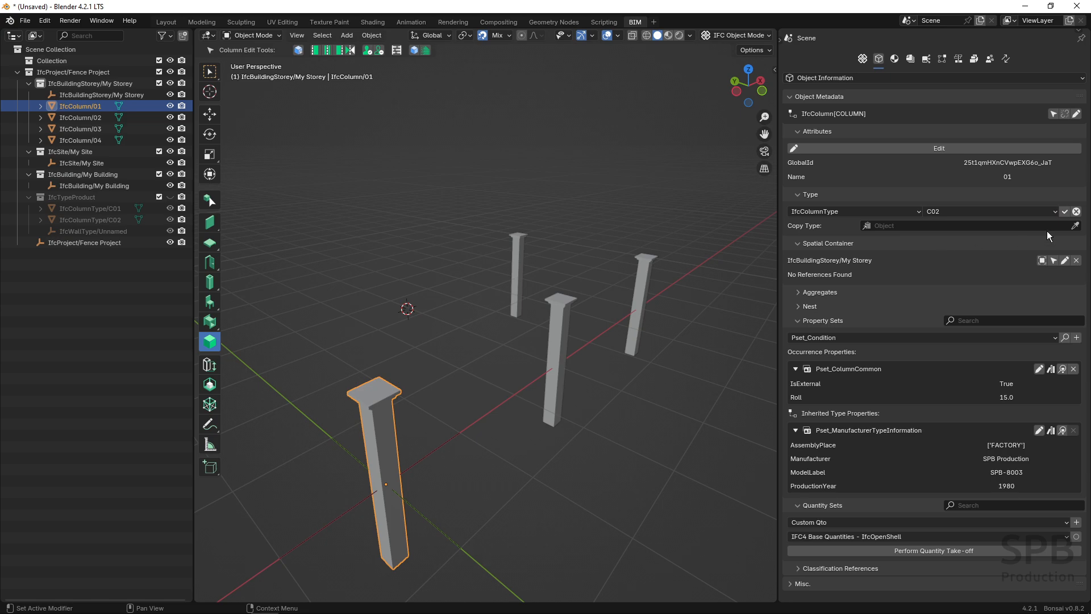
{"action": "left_click", "coordinate": [1064, 212]}
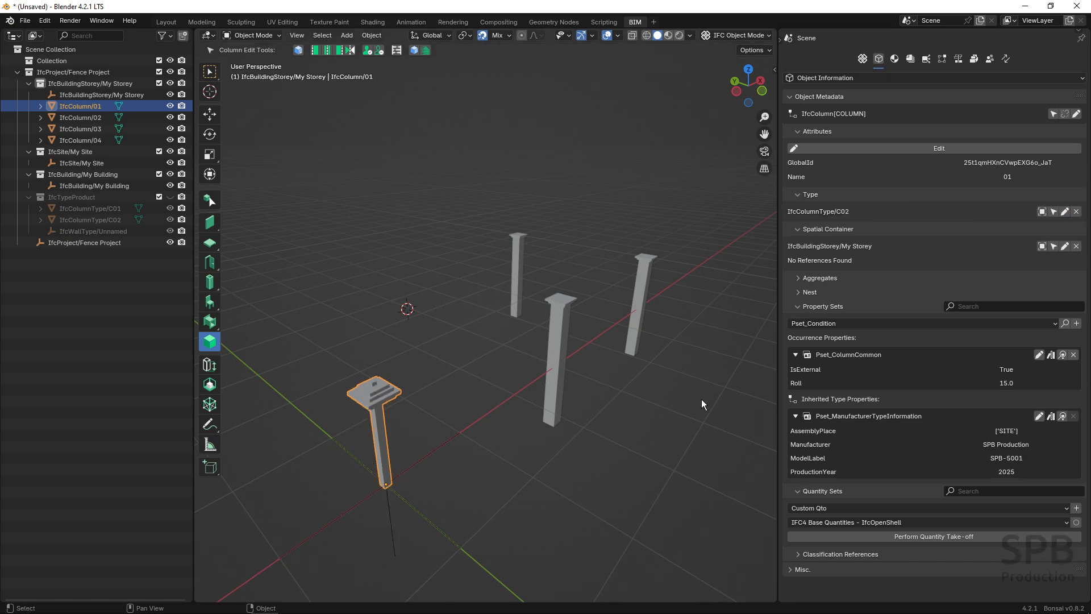
- Examine column 01's occurrence properties and the manufacturer properties inherited from type C02
{"action": "key", "text": "ctrl"}
{"action": "key", "text": "ctrl"}
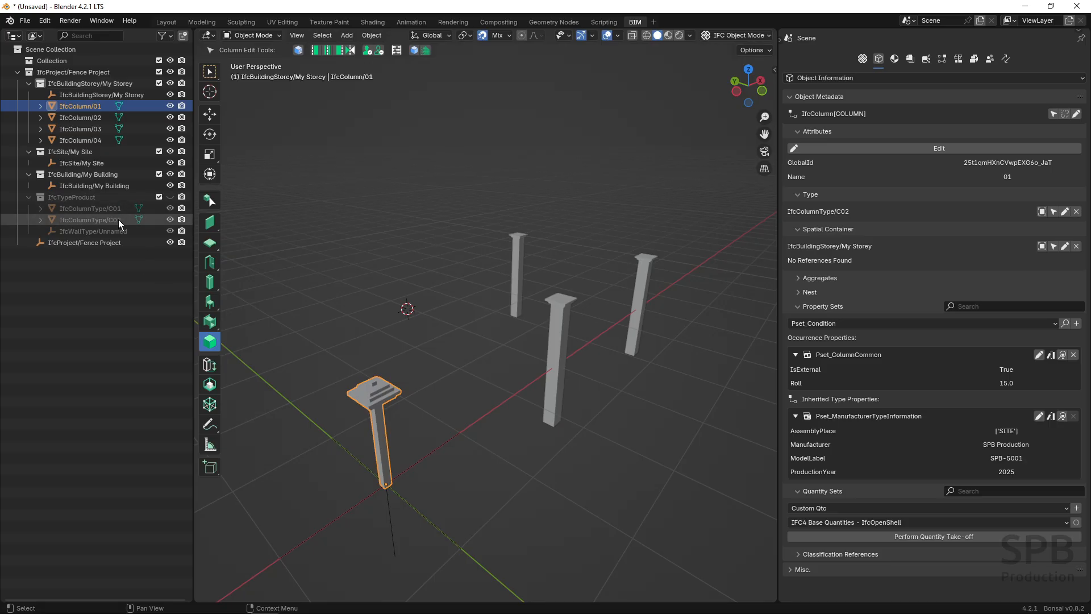
{"action": "key", "text": "ctrl"}
{"action": "key", "text": "ctrl"}
{"action": "key", "text": "ctrl"}
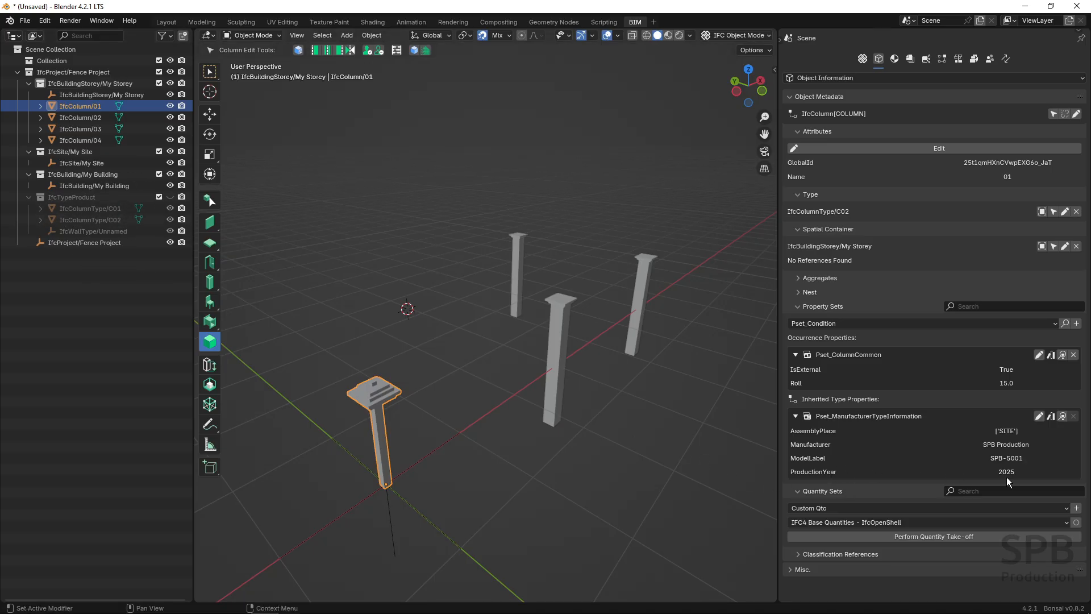
{"action": "key", "text": "ctrl"}
{"action": "key", "text": "ctrl"}
{"action": "key", "text": "ctrl"}
{"action": "key", "text": "ctrl"}
- Place one new column of type C01 in the empty area behind column 01 and unassign its type
{"action": "left_click", "coordinate": [376, 346]}
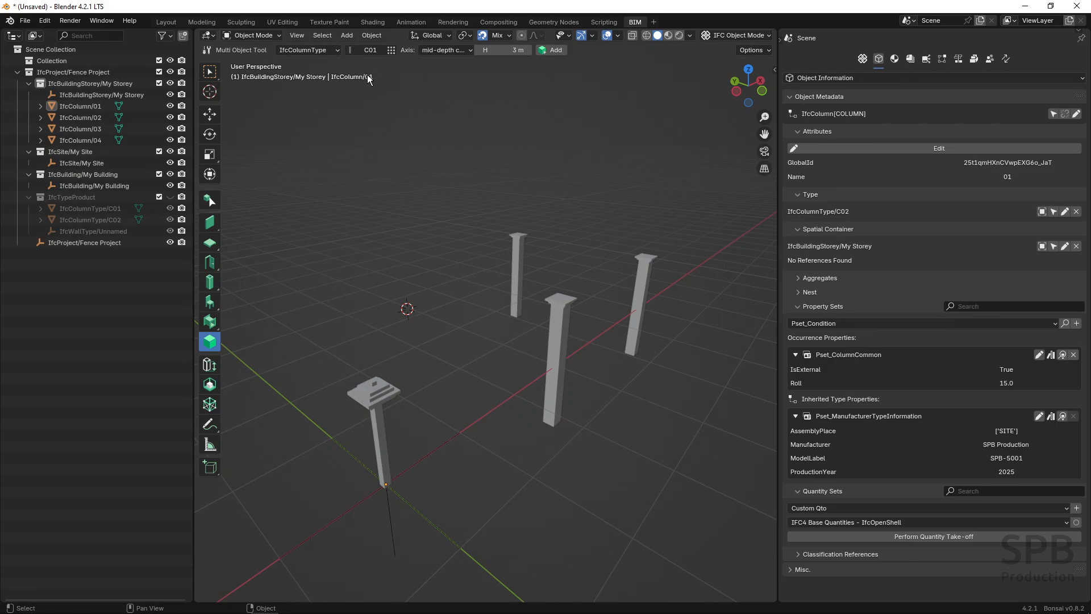
{"action": "left_click", "coordinate": [558, 53]}
{"action": "left_click", "coordinate": [346, 308]}
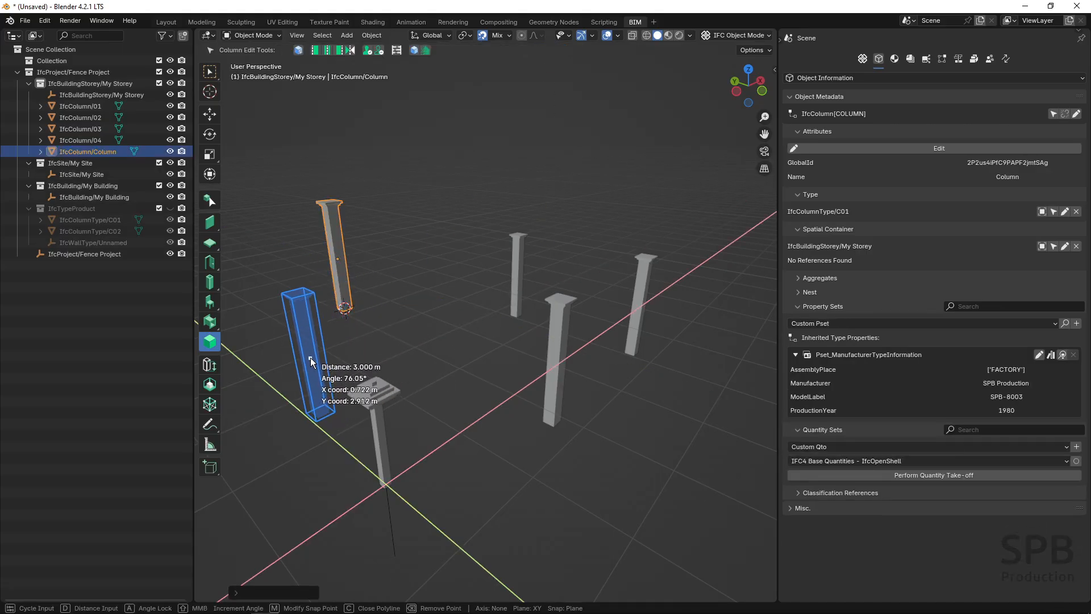
{"action": "key", "text": "Escape"}
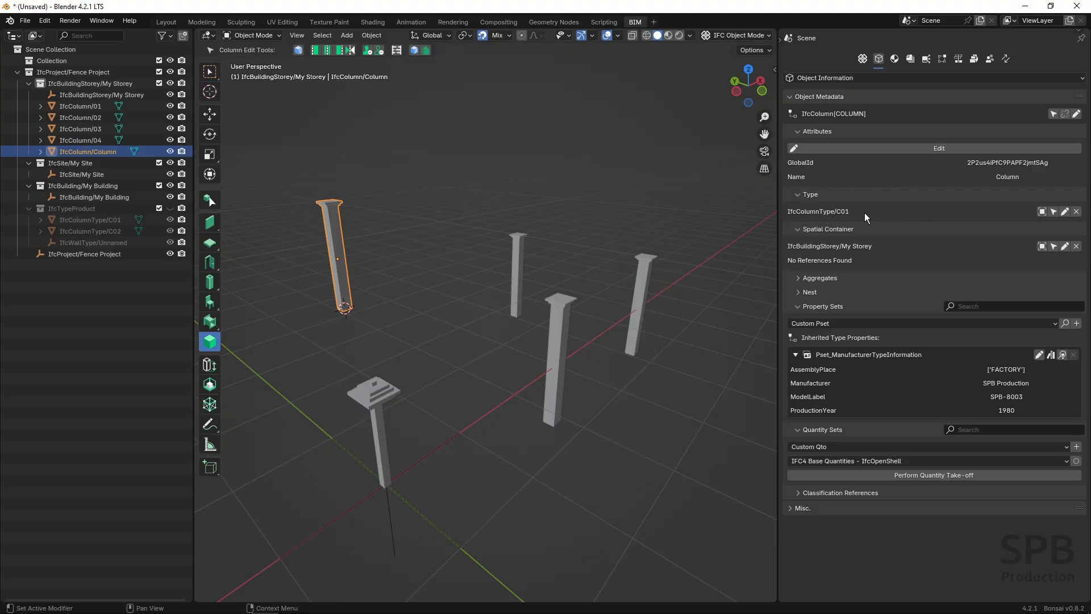
{"action": "left_click", "coordinate": [1076, 212]}
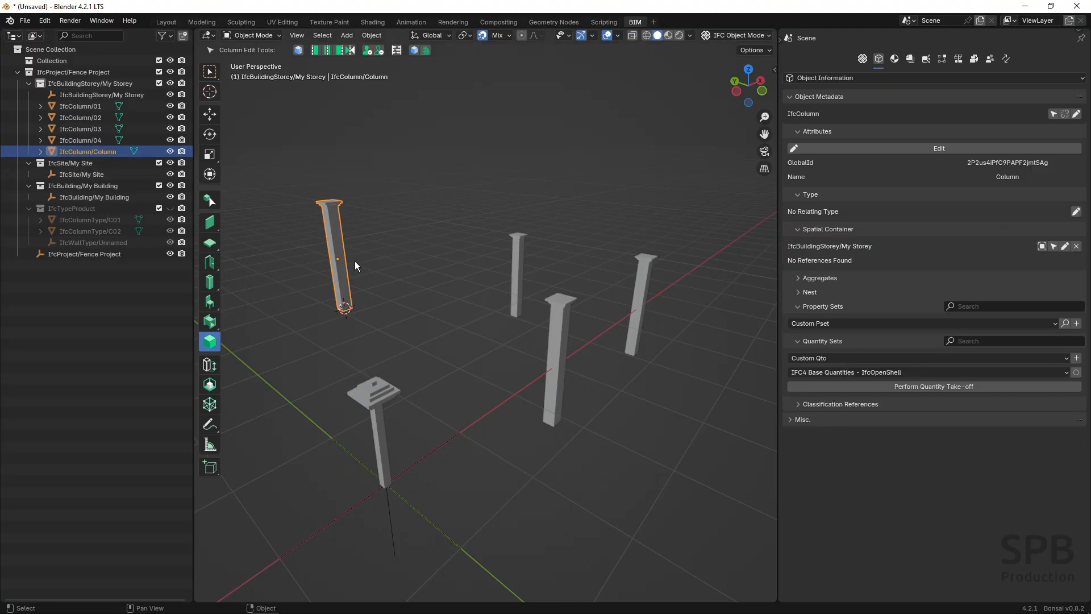
- Set the untyped column's Name to c03 and Description to "column without a type", save the attributes and deselect it
{"action": "left_click", "coordinate": [987, 148]}
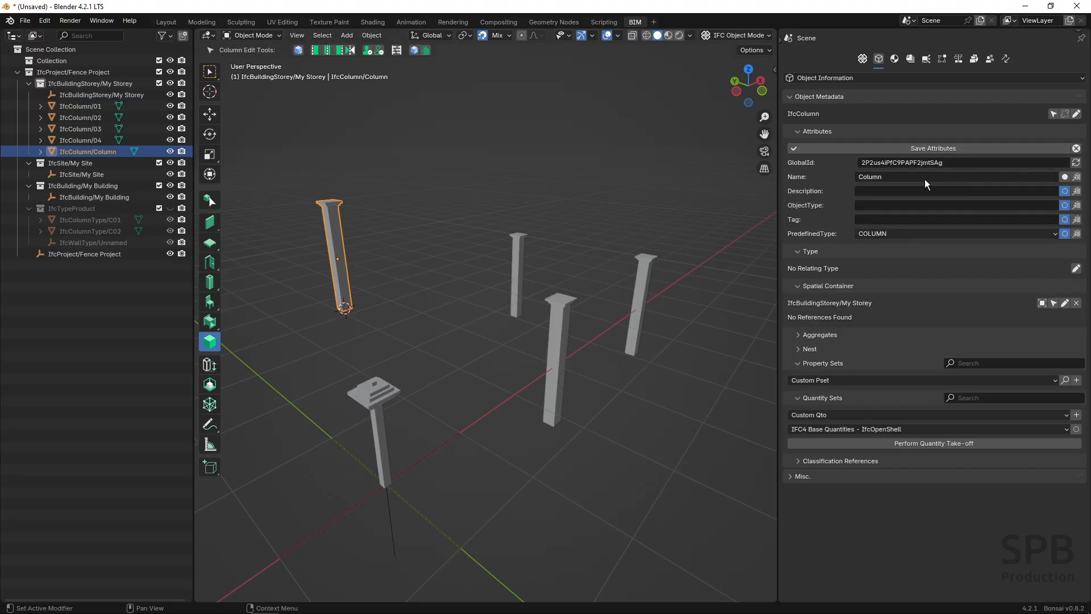
{"action": "left_click", "coordinate": [898, 176]}
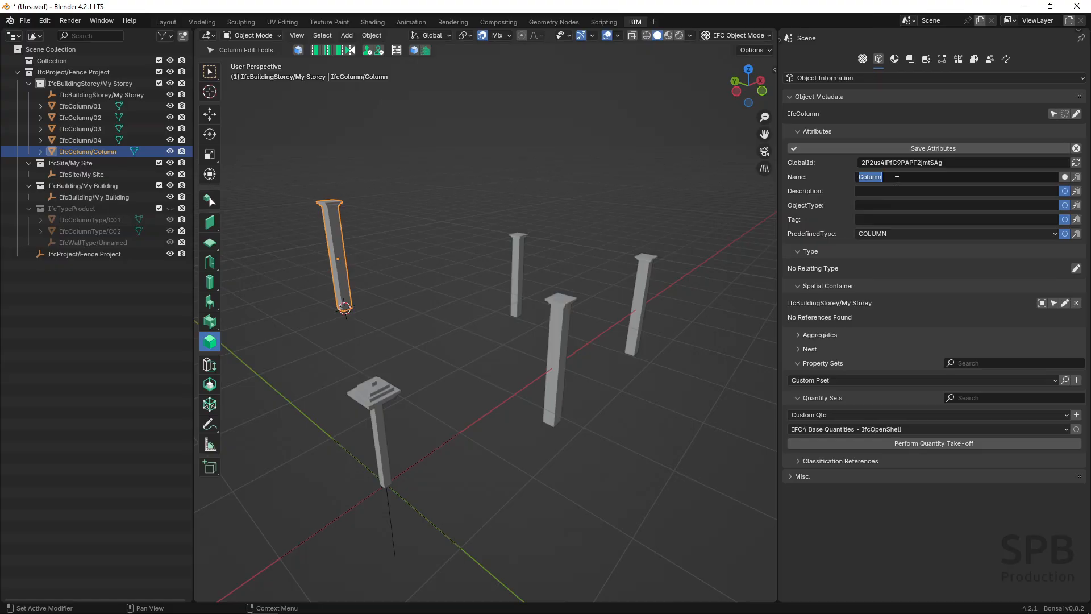
{"action": "type", "text": "c03"}
{"action": "left_click", "coordinate": [886, 192]}
{"action": "type", "text": "column without a type"}
{"action": "key", "text": "Return"}
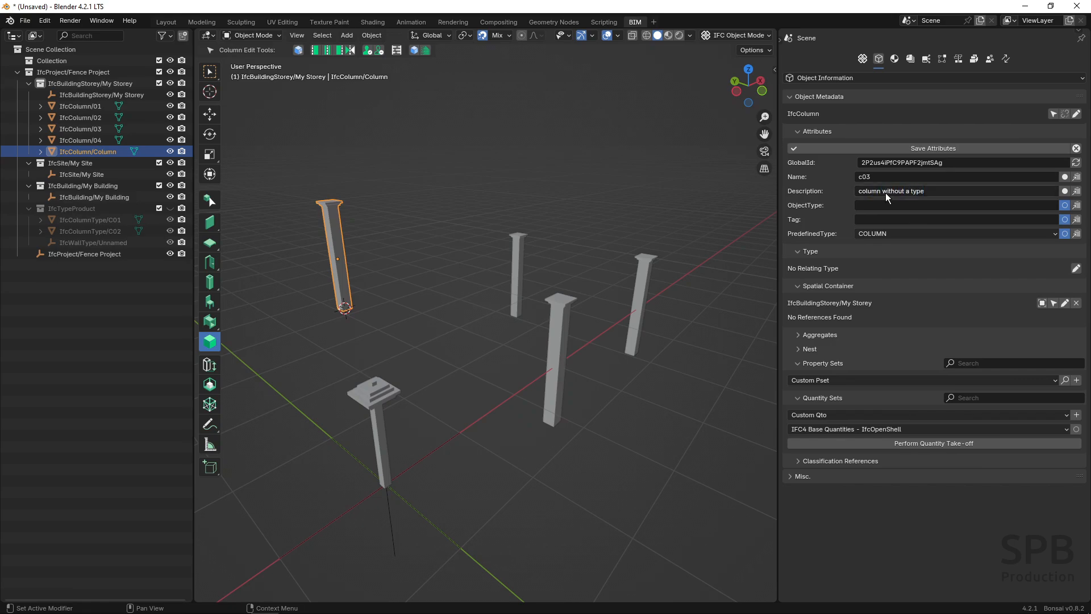
{"action": "left_click", "coordinate": [898, 149]}
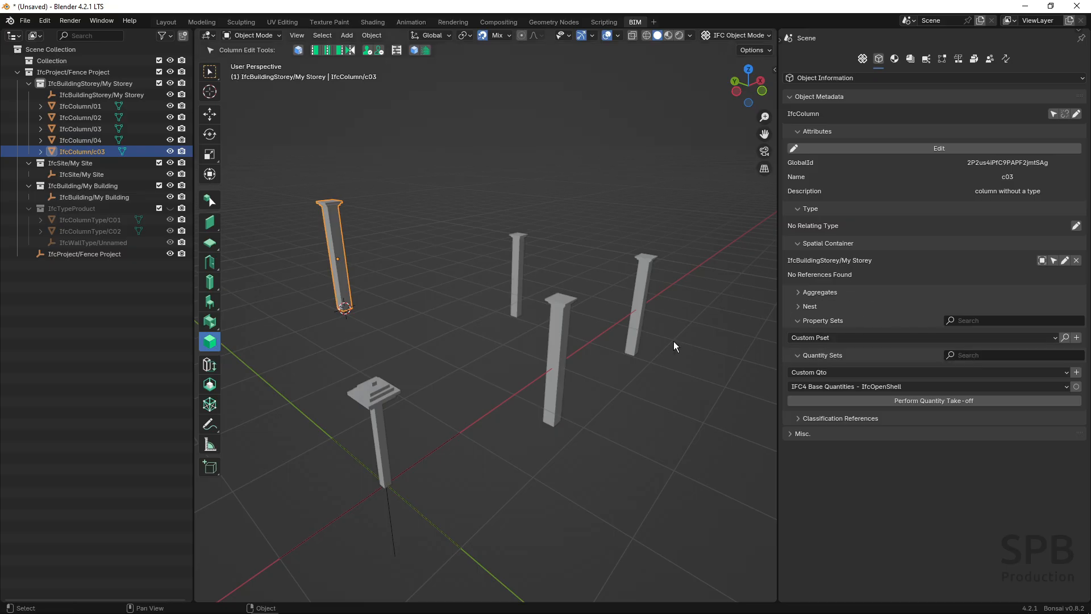
{"action": "left_click", "coordinate": [431, 364]}
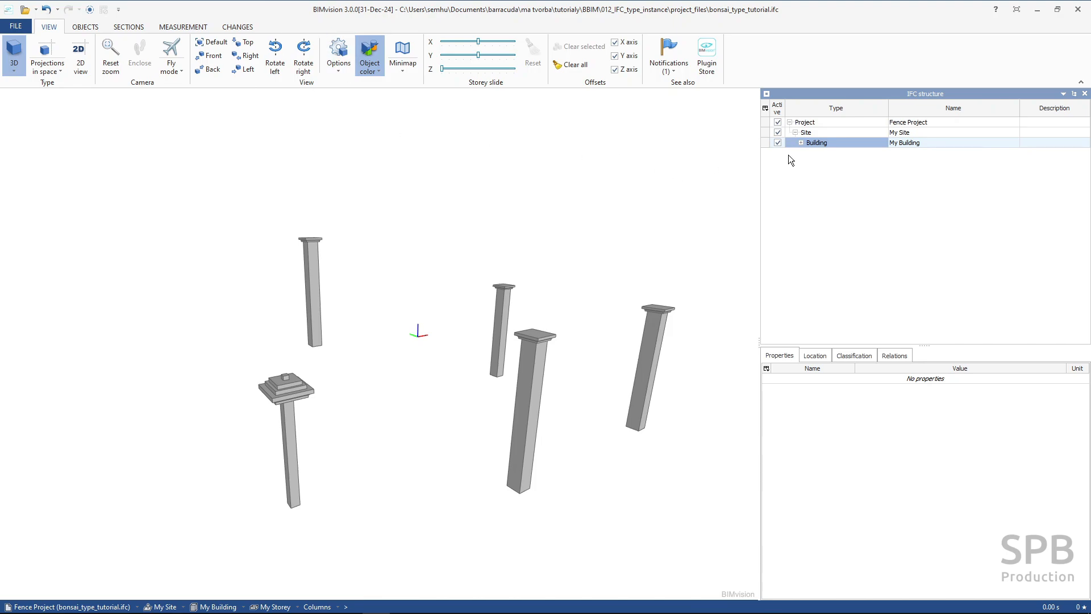
- In BIMvision, expand My Building's structure and inspect the properties of column 01 and its column type C02
{"action": "left_click", "coordinate": [801, 142]}
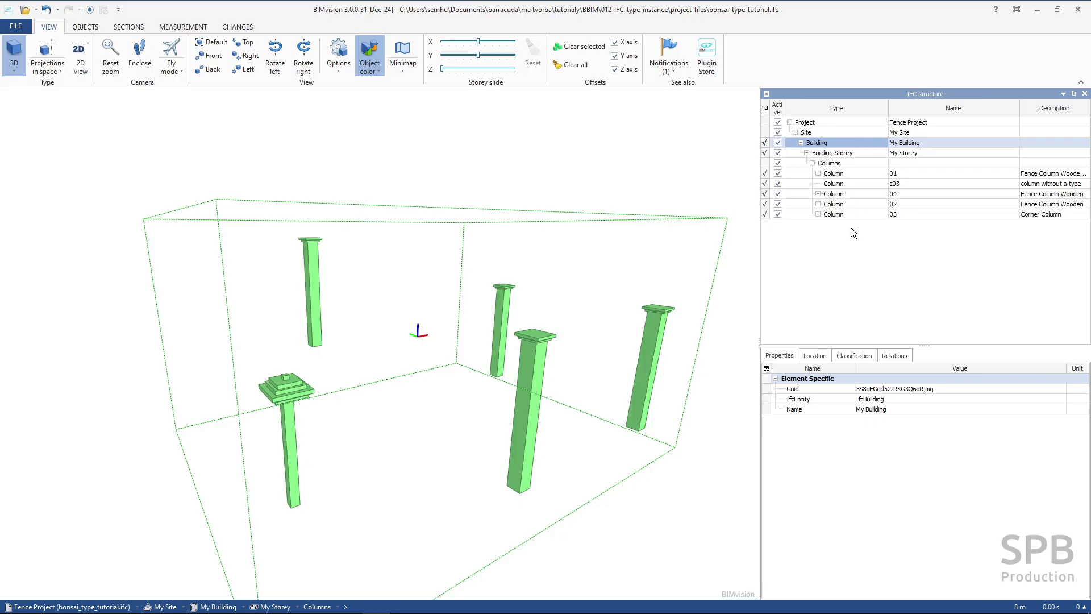
{"action": "left_click", "coordinate": [841, 174]}
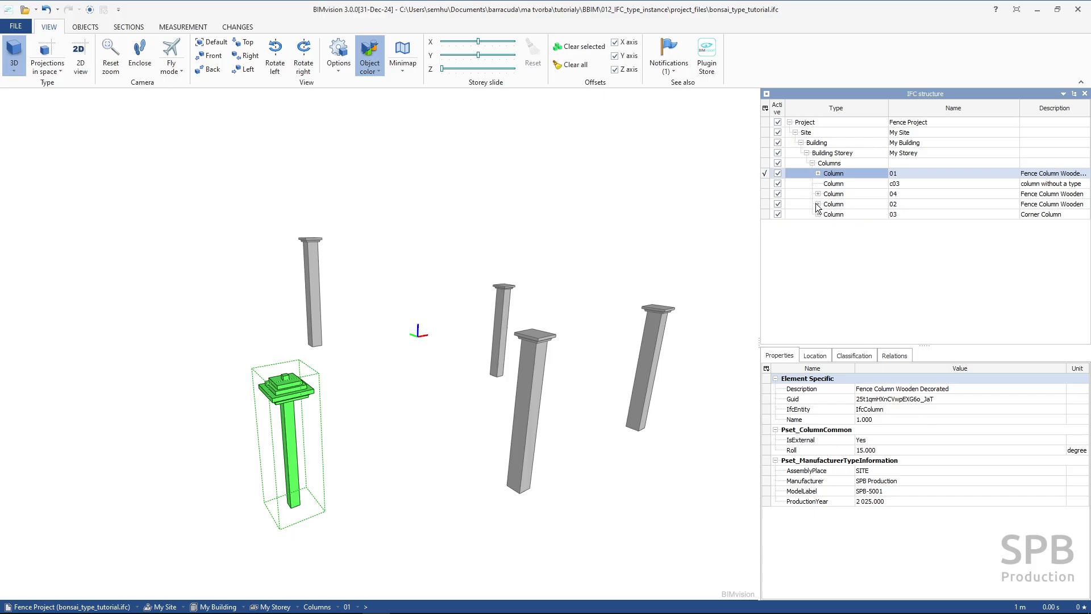
{"action": "left_click", "coordinate": [817, 173]}
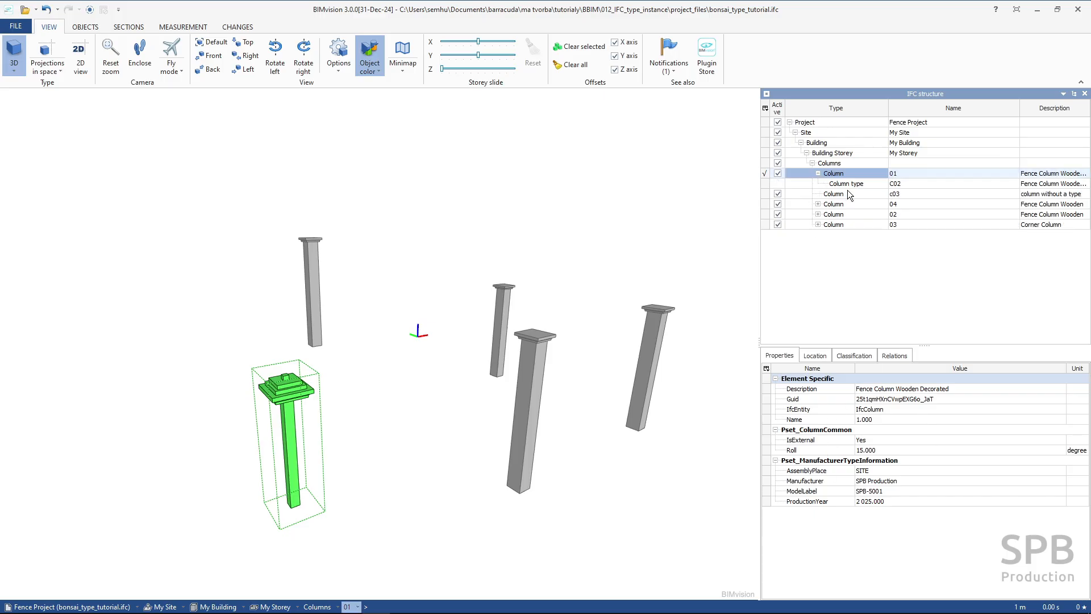
{"action": "left_click", "coordinate": [848, 184]}
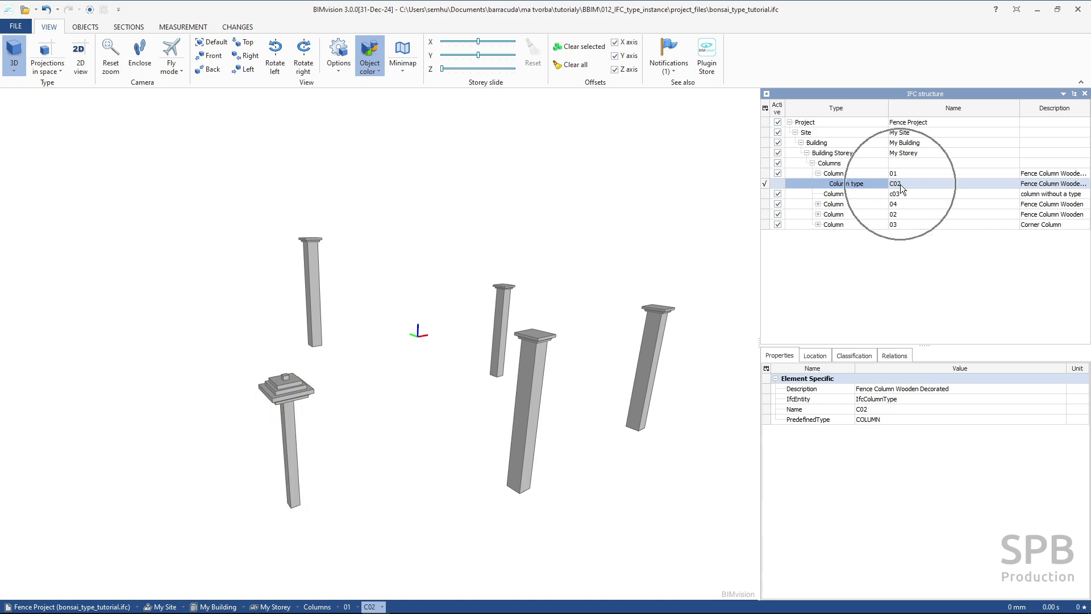
- Compare the properties of columns c03, 04, 02 and 03 in the IFC structure and clear the selection
{"action": "left_click", "coordinate": [847, 196]}
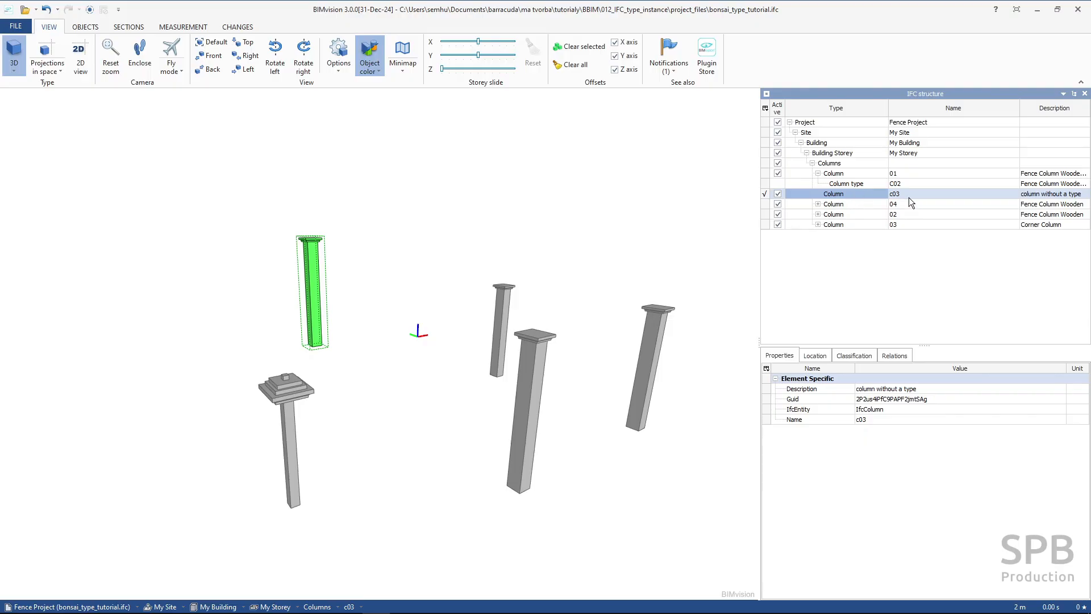
{"action": "key", "text": "ctrl"}
{"action": "left_click", "coordinate": [844, 203]}
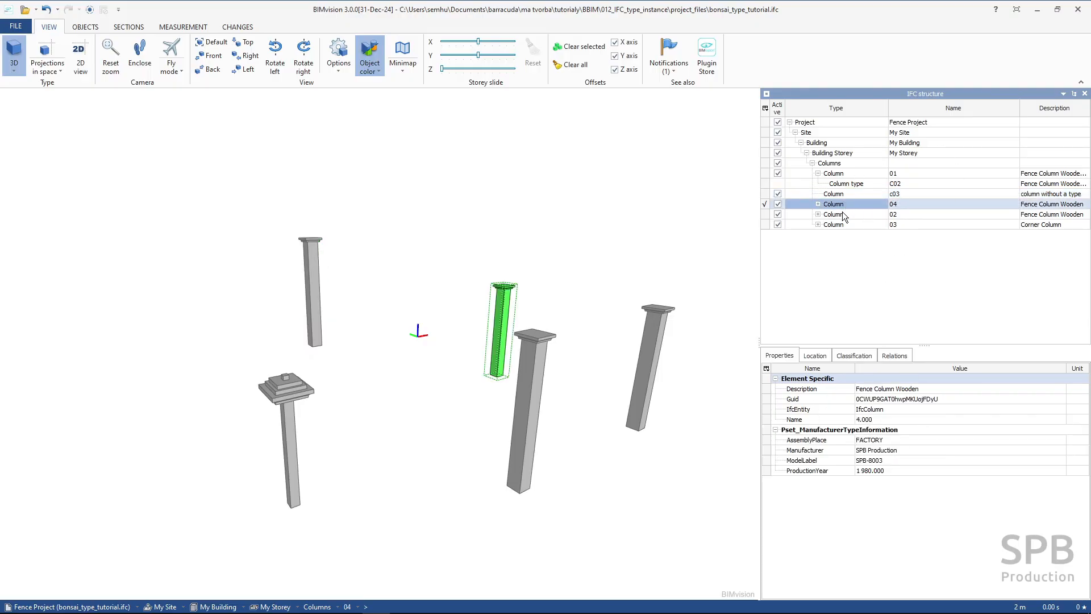
{"action": "left_click", "coordinate": [842, 214]}
{"action": "left_click", "coordinate": [841, 225]}
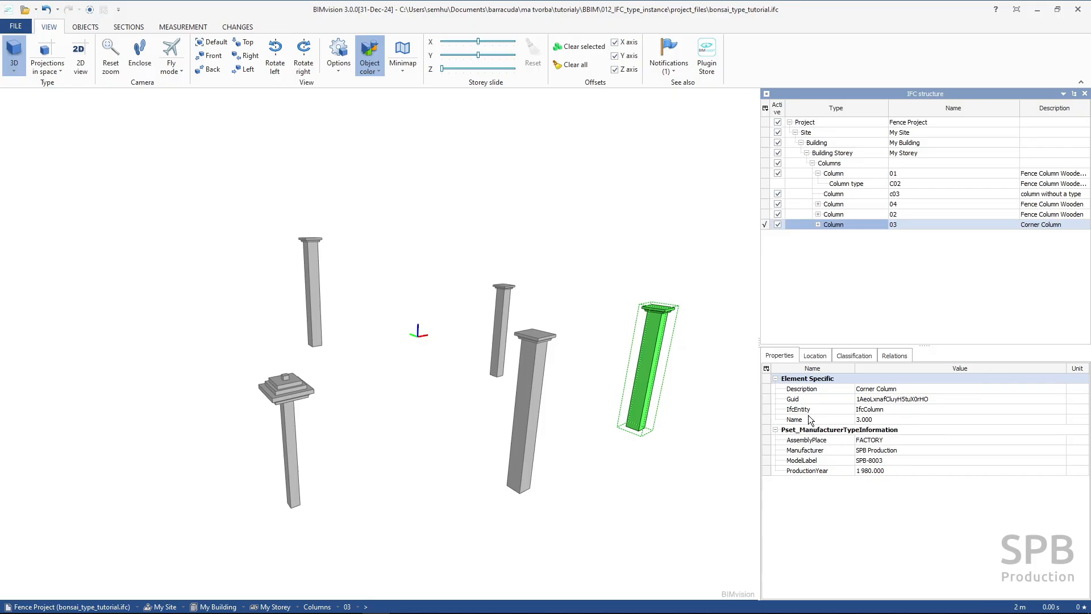
{"action": "left_click", "coordinate": [877, 391]}
{"action": "key", "text": "ctrl"}
{"action": "key", "text": "ctrl"}
{"action": "left_click", "coordinate": [706, 434]}
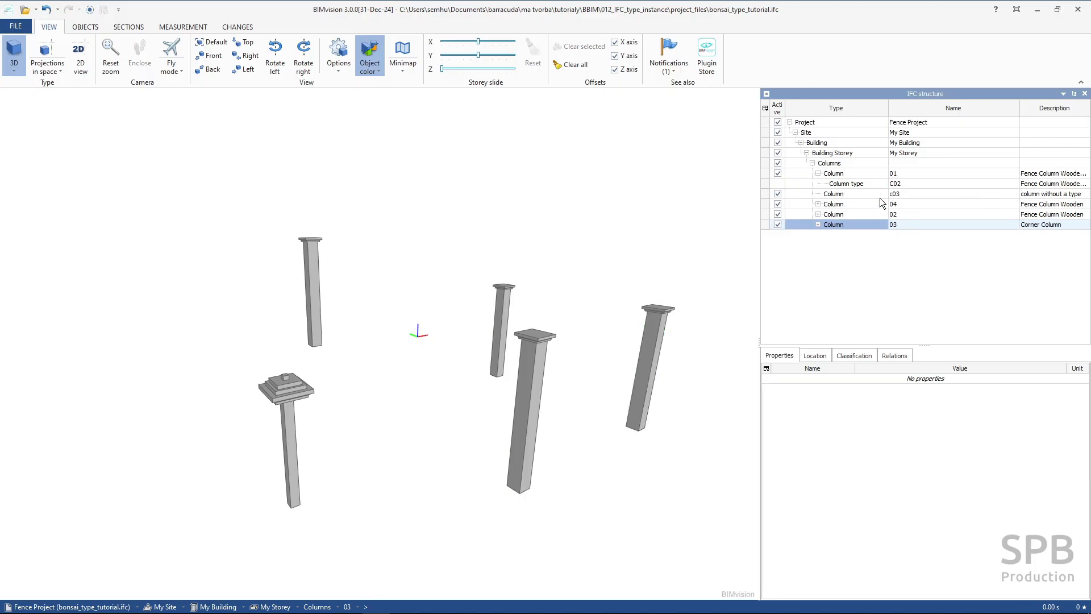